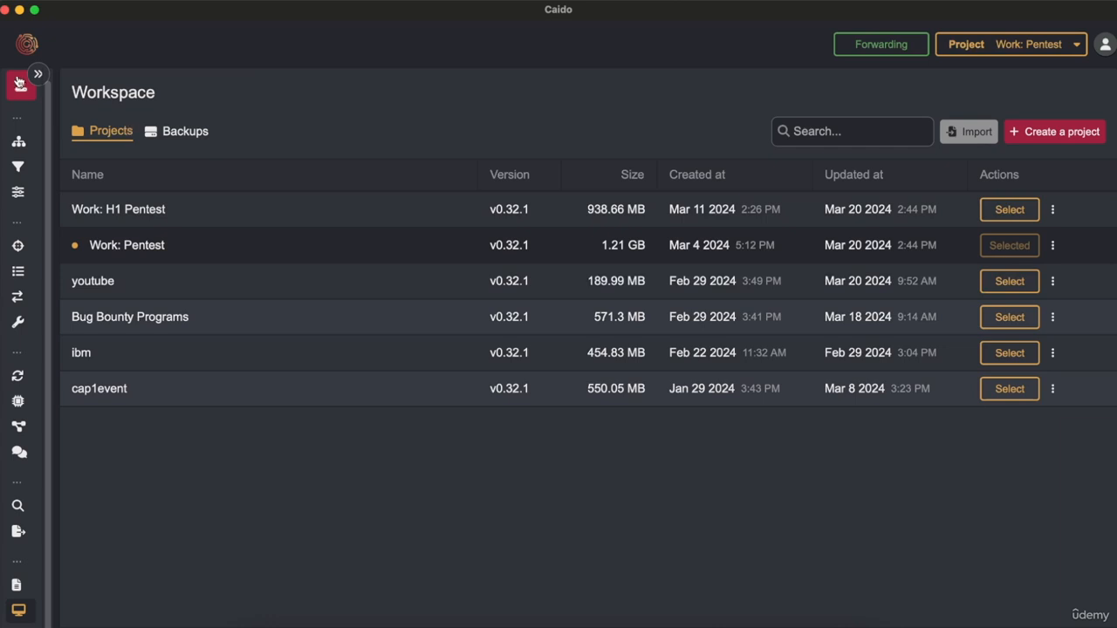
Step: Expand the navigation and create a new project named udemy
{"action": "left_click", "coordinate": [36, 78]}
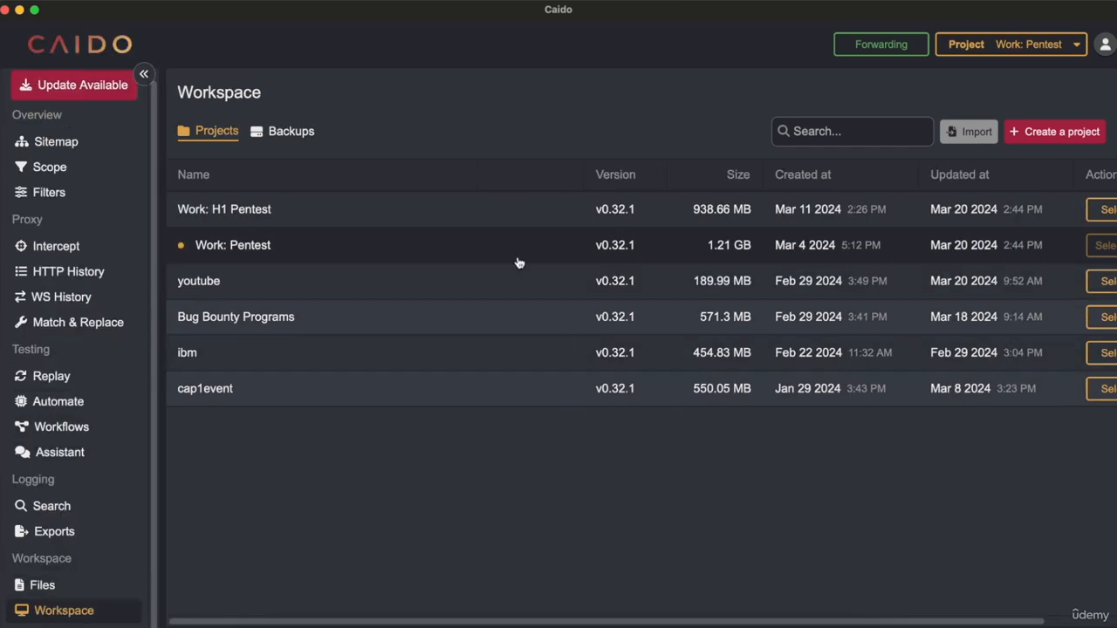
{"action": "left_click", "coordinate": [1050, 132]}
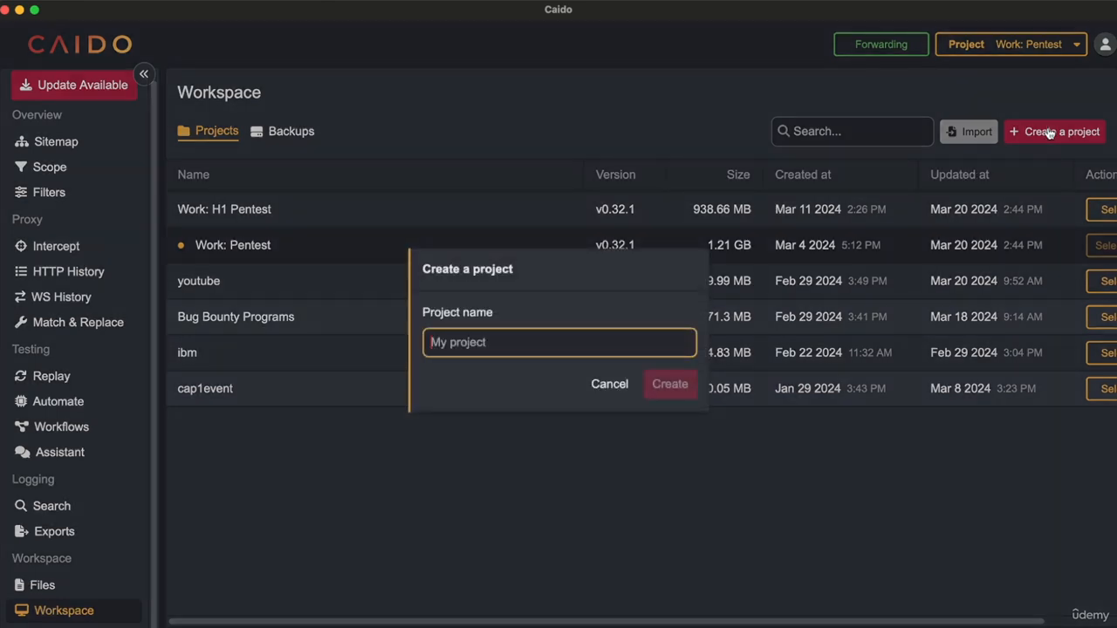
{"action": "type", "text": "udemy"}
{"action": "key", "text": "Return"}
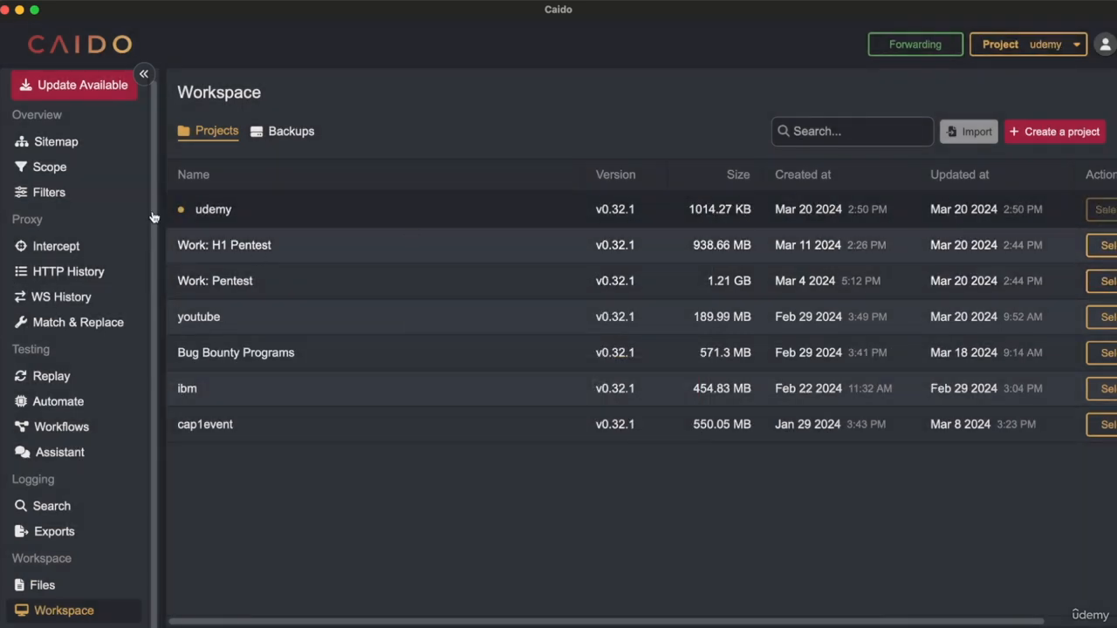
{"action": "left_click", "coordinate": [1017, 43]}
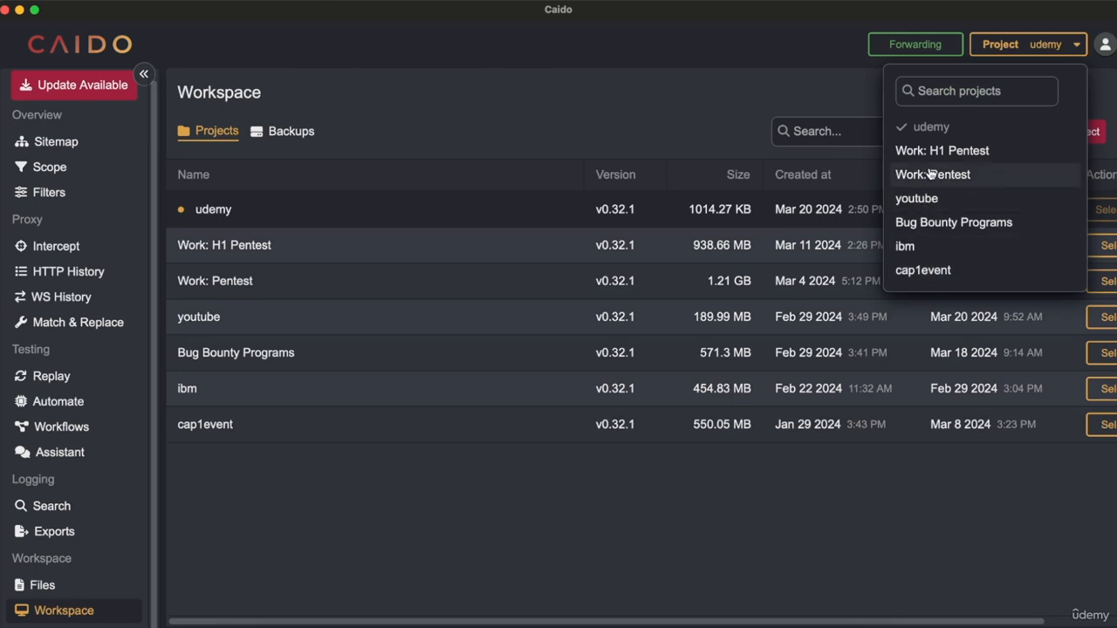
{"action": "left_click", "coordinate": [527, 72]}
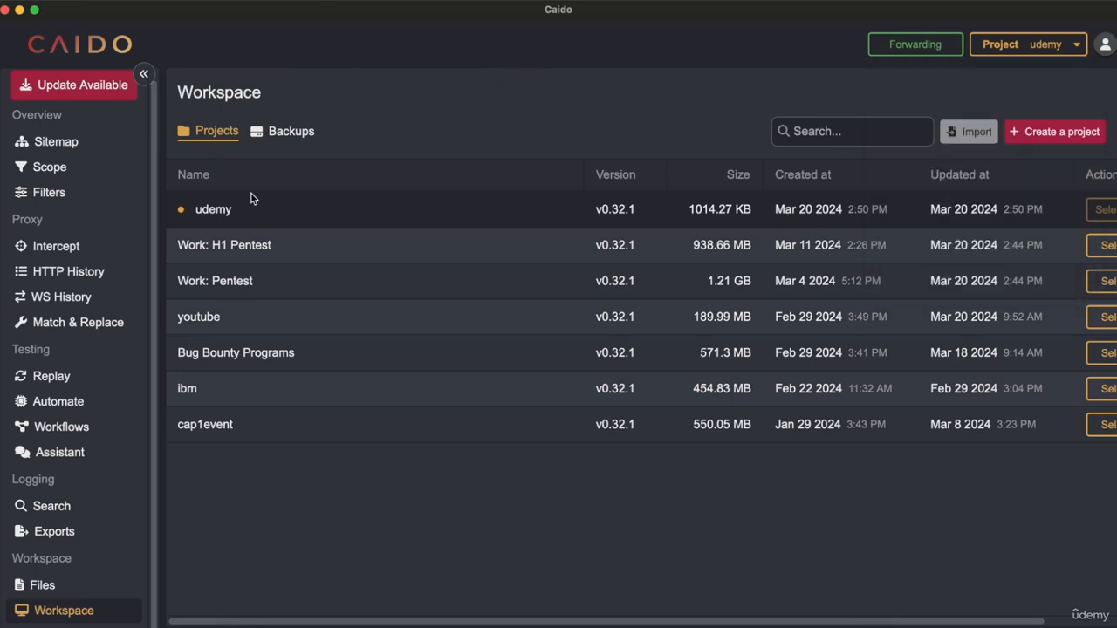
{"action": "left_click", "coordinate": [1001, 48]}
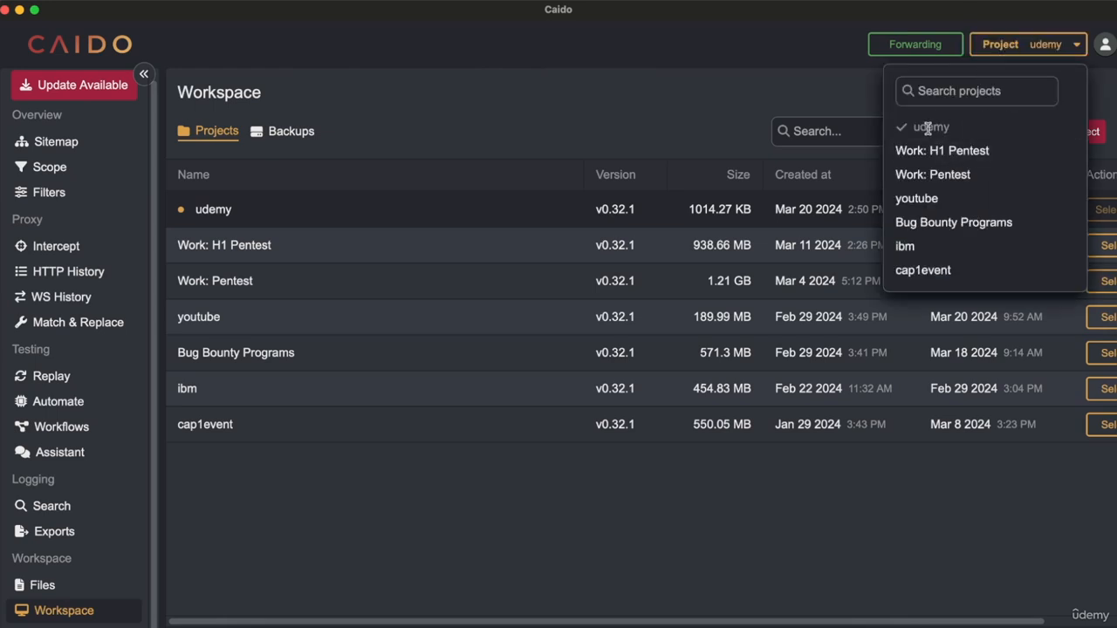
{"action": "left_click", "coordinate": [535, 110]}
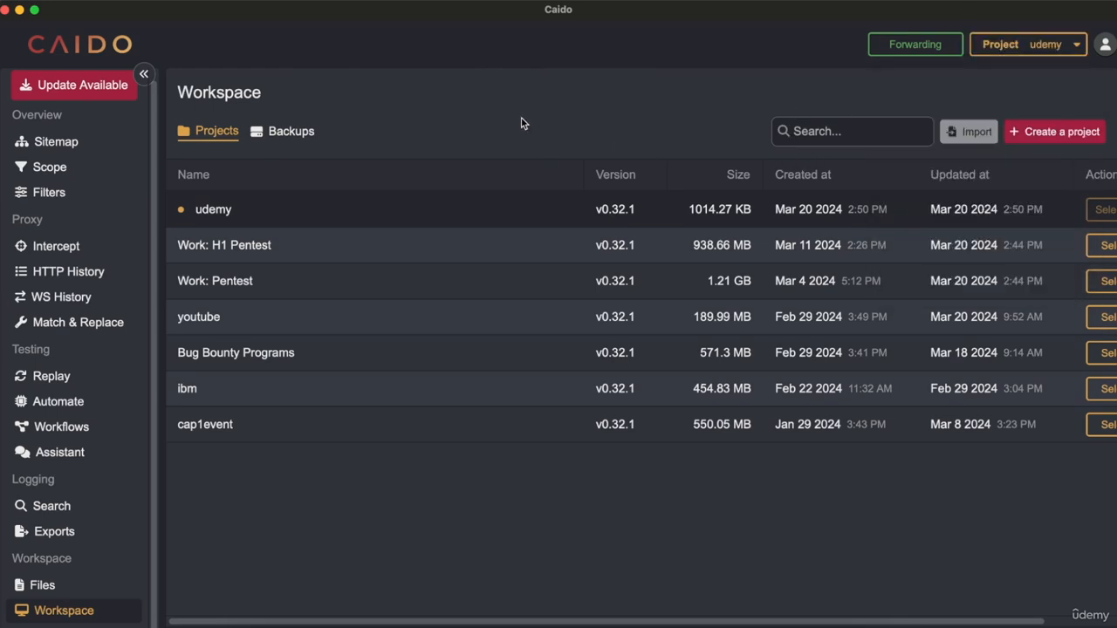
Step: Open the udemy project's sitemap
{"action": "scroll", "coordinate": [72, 159], "scroll_direction": "up", "scroll_amount": 1}
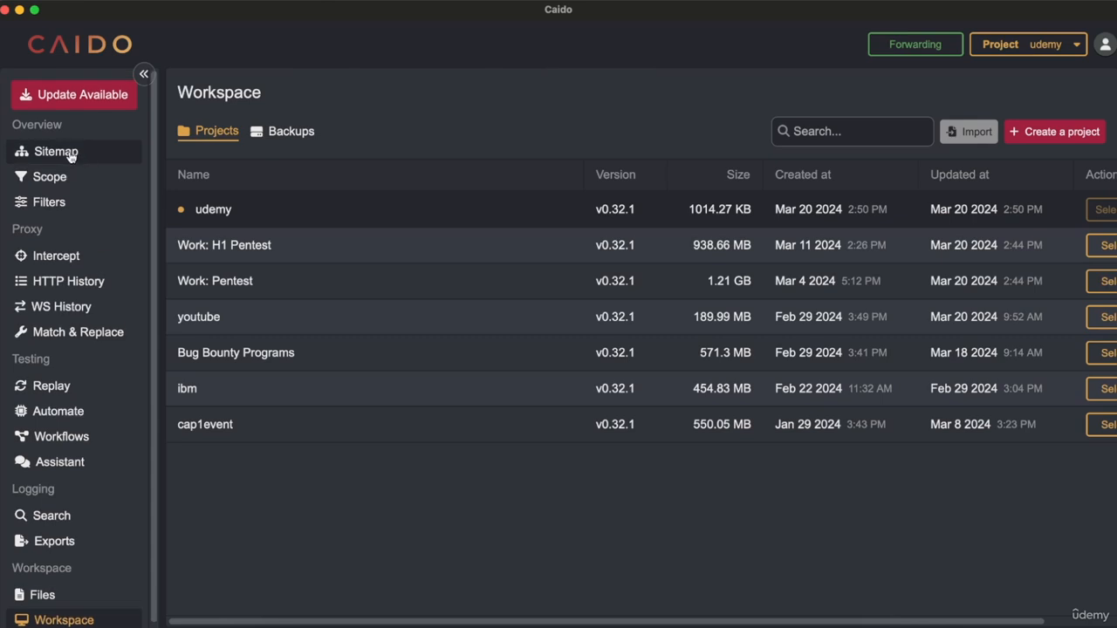
{"action": "left_click", "coordinate": [70, 155]}
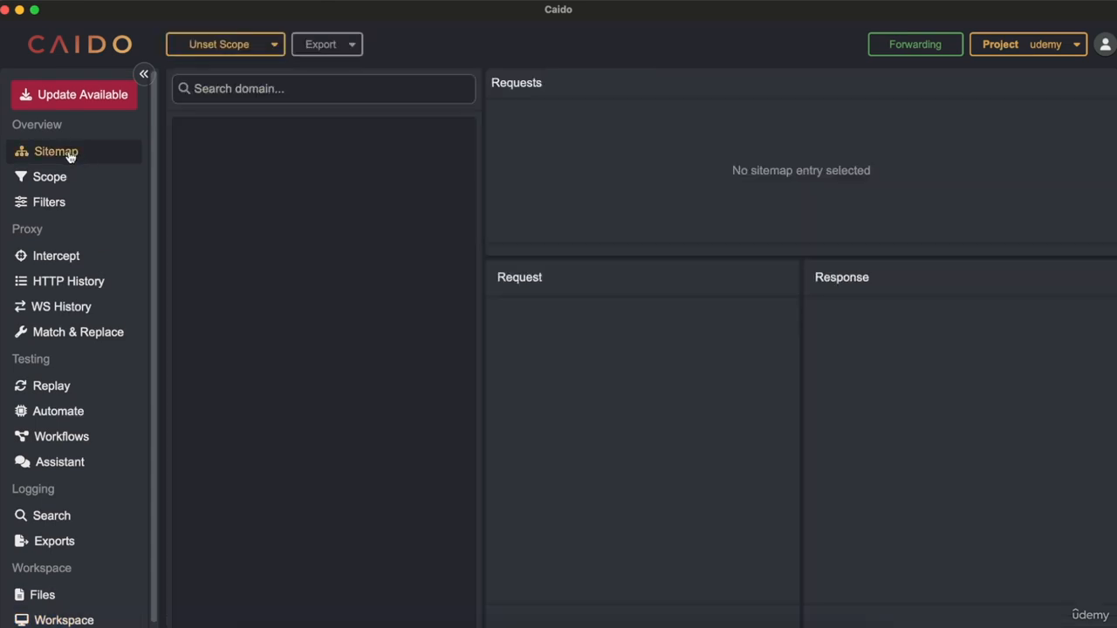
{"action": "left_click", "coordinate": [926, 47]}
Step: Switch to Chrome, route its traffic through the FoxyProxy entry brup on port 8080, and return to Caido's sitemap
{"action": "left_click", "coordinate": [703, 622]}
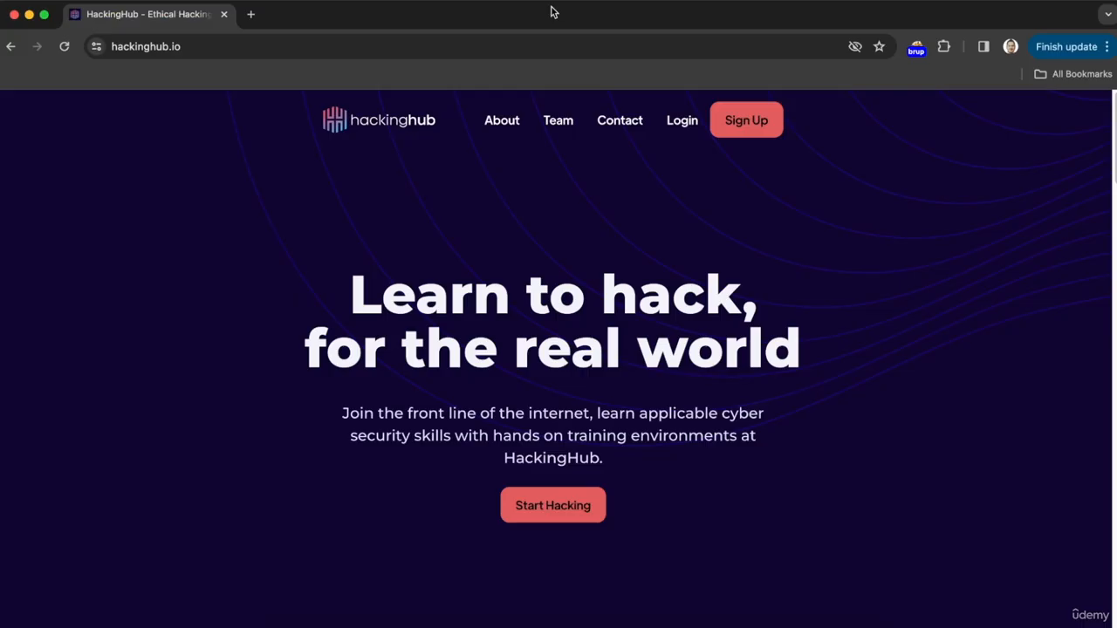
{"action": "left_click", "coordinate": [913, 42]}
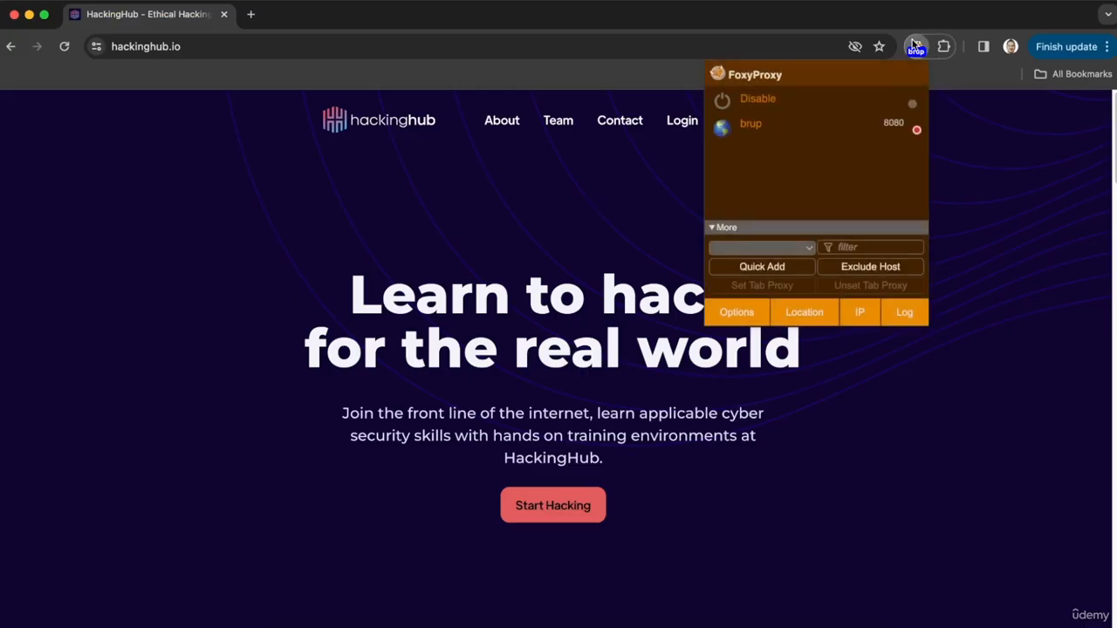
{"action": "left_click", "coordinate": [781, 132]}
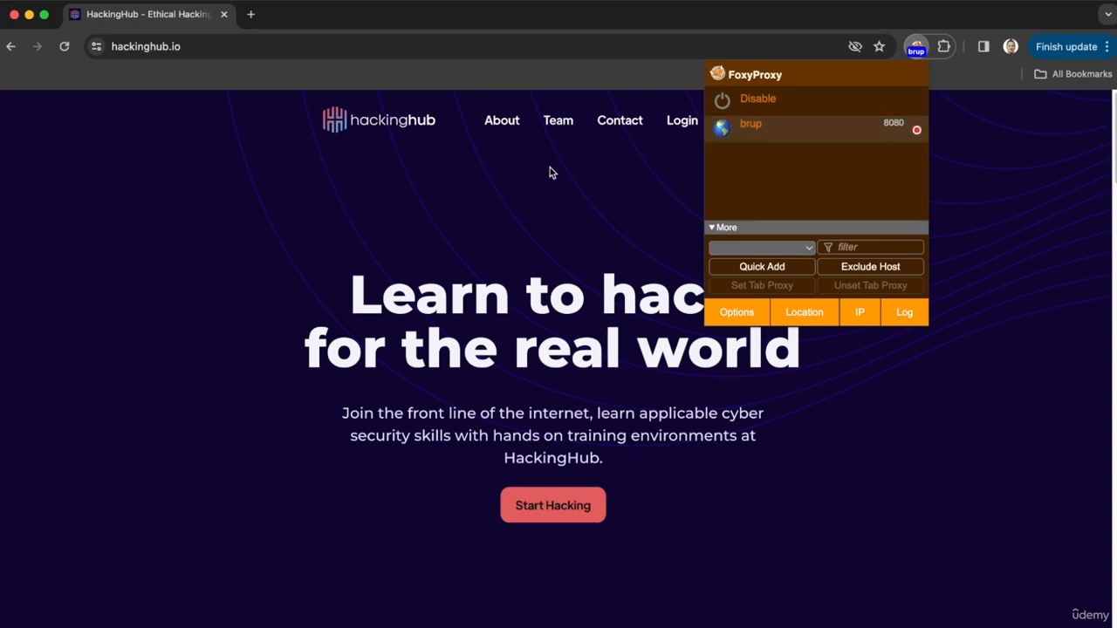
{"action": "left_click", "coordinate": [736, 625]}
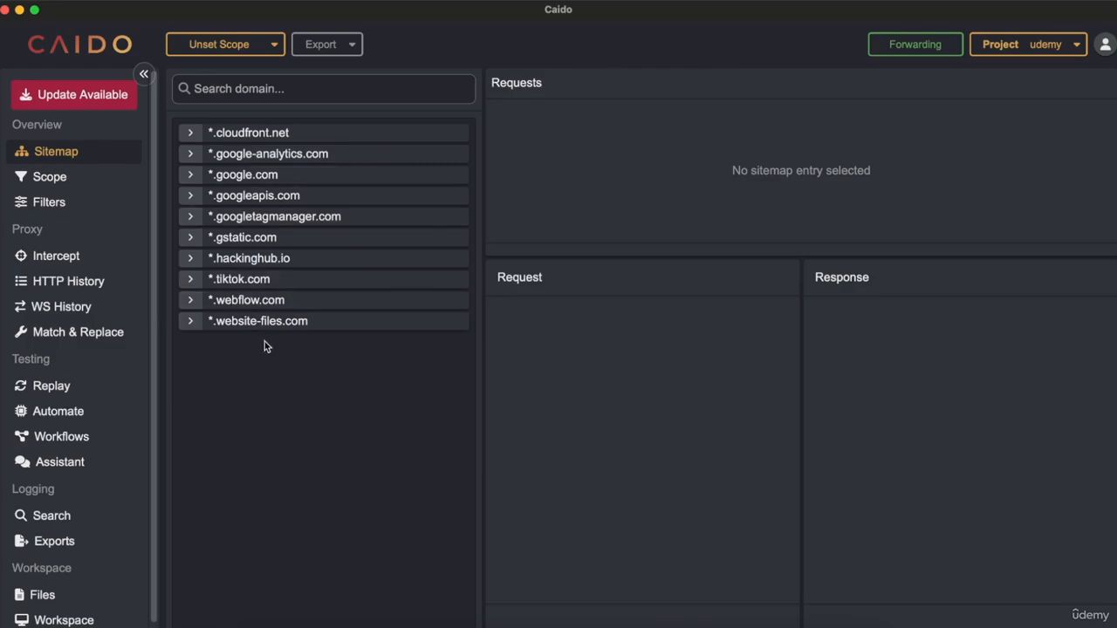
{"action": "key", "text": "super+Tab"}
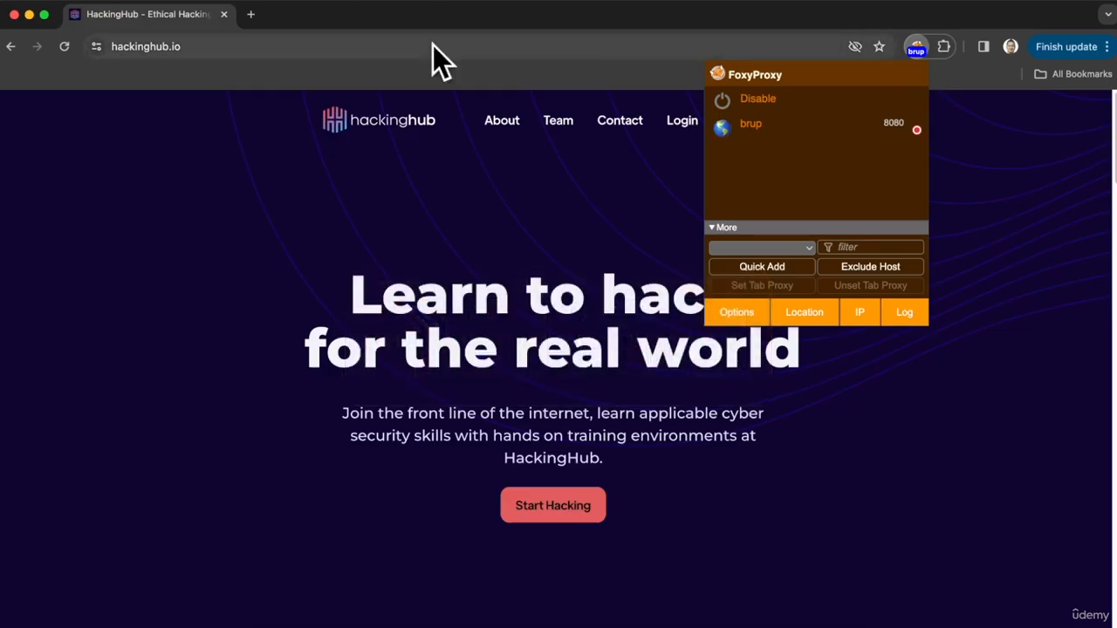
{"action": "left_click", "coordinate": [584, 90]}
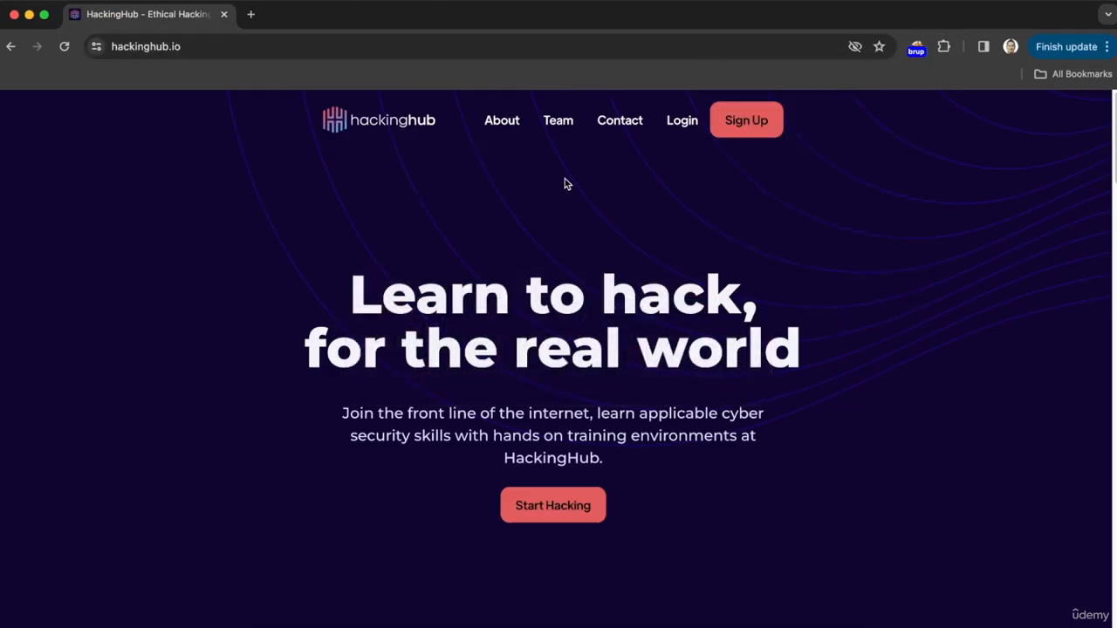
{"action": "key", "text": "super+Tab"}
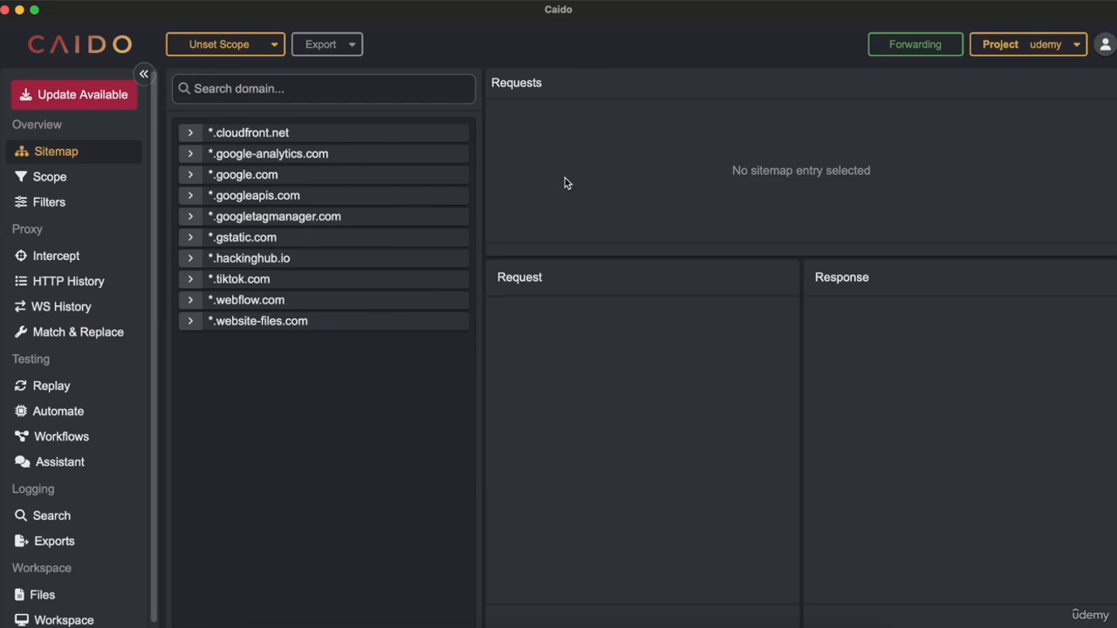
Step: Set Caido's proxy to queue requests, reload hackinghub.io in Chrome to capture its request, and return to Caido
{"action": "left_click", "coordinate": [909, 52]}
{"action": "key", "text": "super+Tab"}
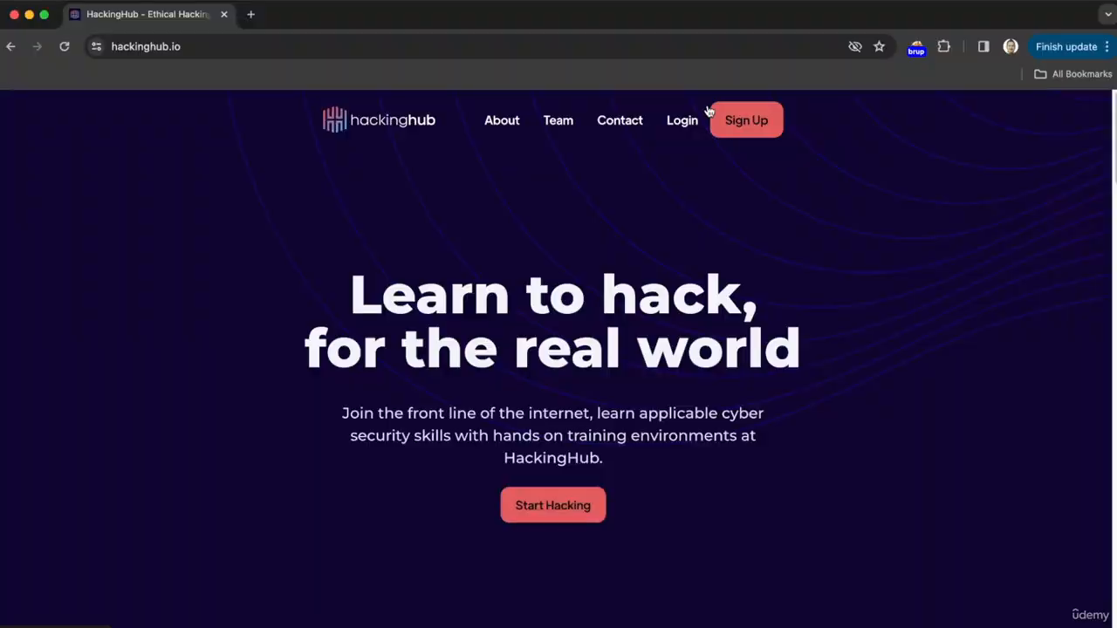
{"action": "left_click", "coordinate": [708, 109]}
{"action": "key", "text": "super+Tab"}
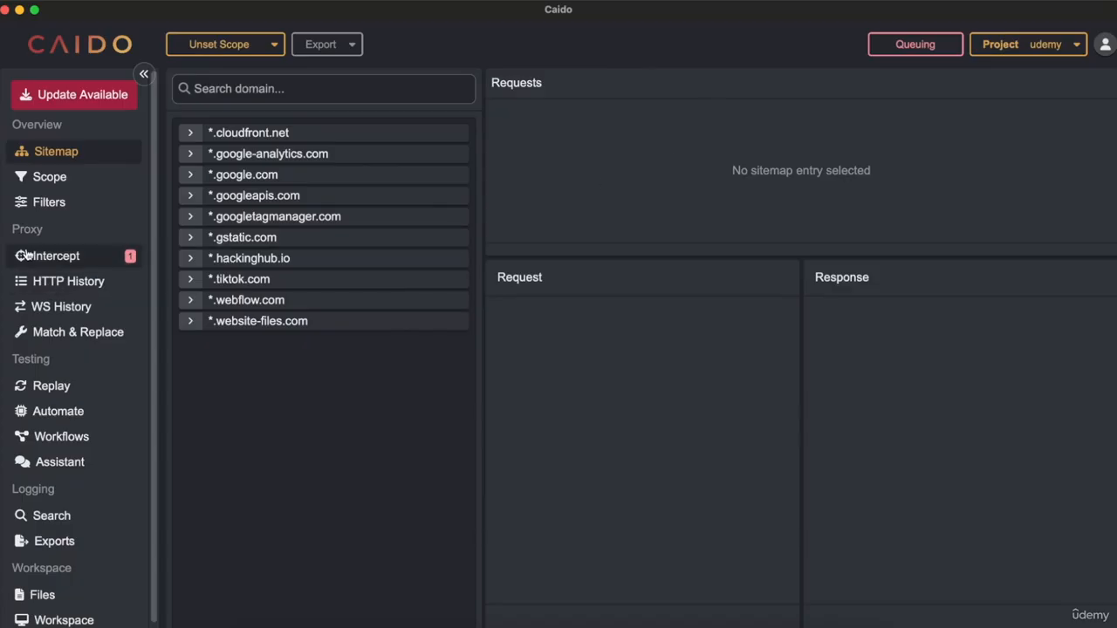
Step: Examine the intercepted hackinghub.io request, including its request line and the Host, Connection, User-Agent, Accept-Encoding and Cookie headers
{"action": "left_click", "coordinate": [41, 259]}
{"action": "left_click", "coordinate": [341, 149]}
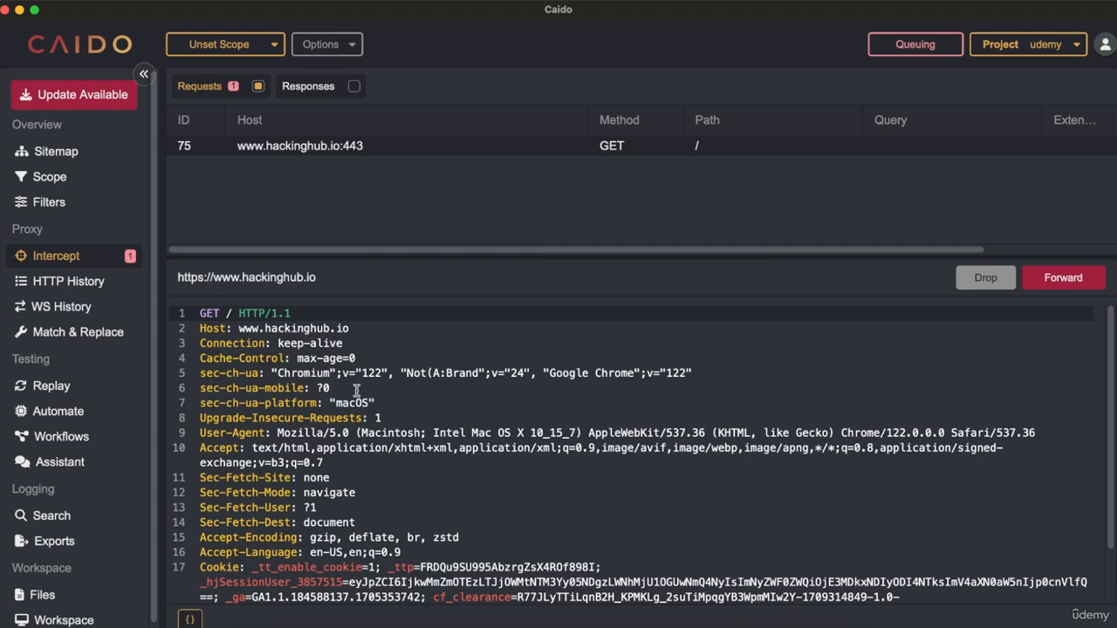
{"action": "double_click", "coordinate": [209, 313]}
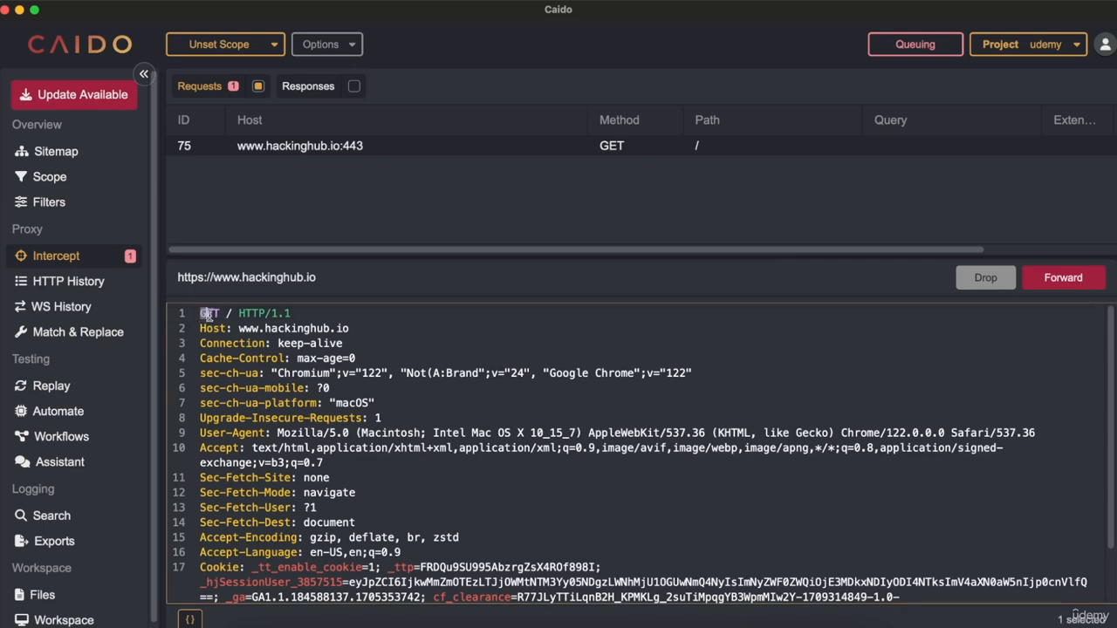
{"action": "left_click", "coordinate": [235, 314]}
{"action": "mouse_move", "coordinate": [200, 329]}
{"action": "left_mouse_down"}
{"action": "mouse_move", "coordinate": [381, 330]}
{"action": "mouse_move", "coordinate": [217, 342]}
{"action": "left_mouse_up"}
{"action": "left_click", "coordinate": [381, 330]}
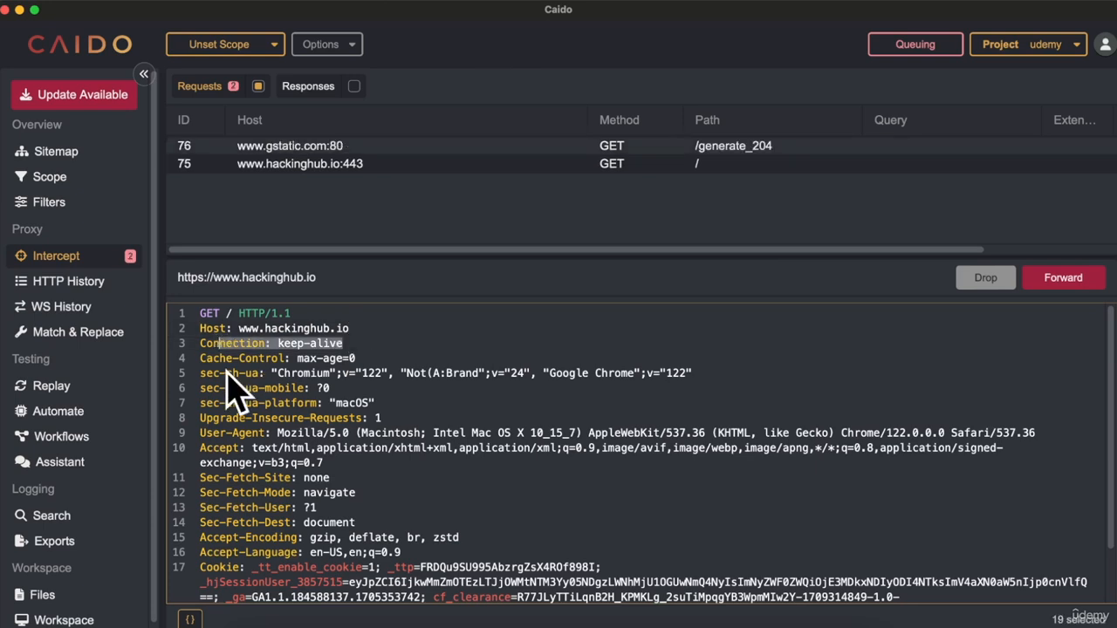
{"action": "left_click_drag", "start_coordinate": [201, 433], "coordinate": [521, 448]}
{"action": "scroll", "coordinate": [347, 480], "scroll_direction": "down", "scroll_amount": 1}
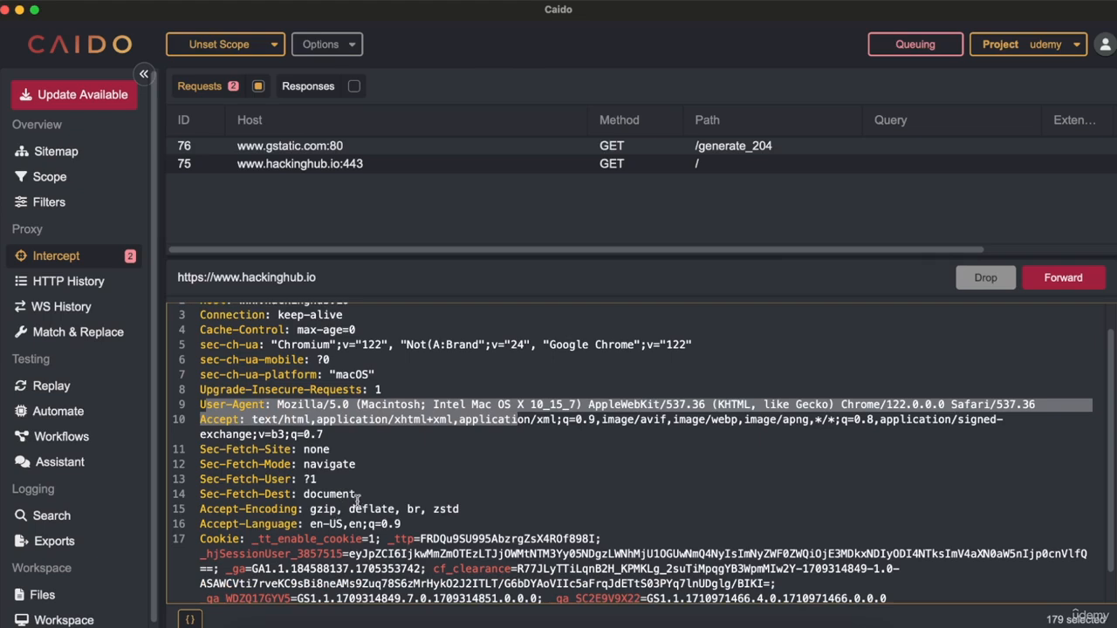
{"action": "left_click_drag", "start_coordinate": [474, 511], "coordinate": [184, 509]}
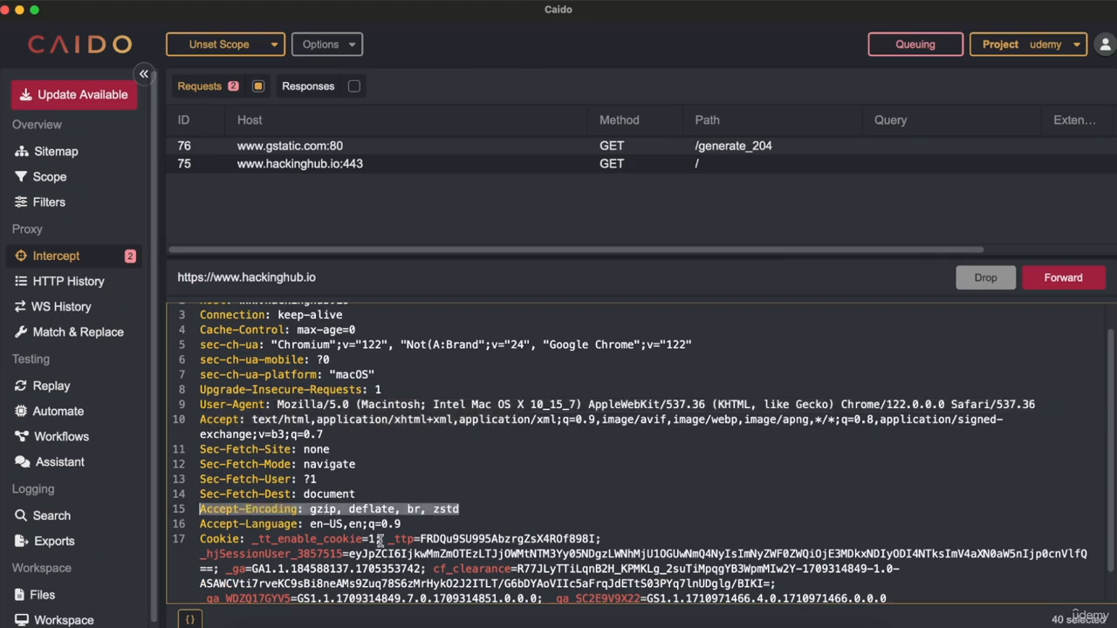
{"action": "scroll", "coordinate": [389, 524], "scroll_direction": "down", "scroll_amount": 1}
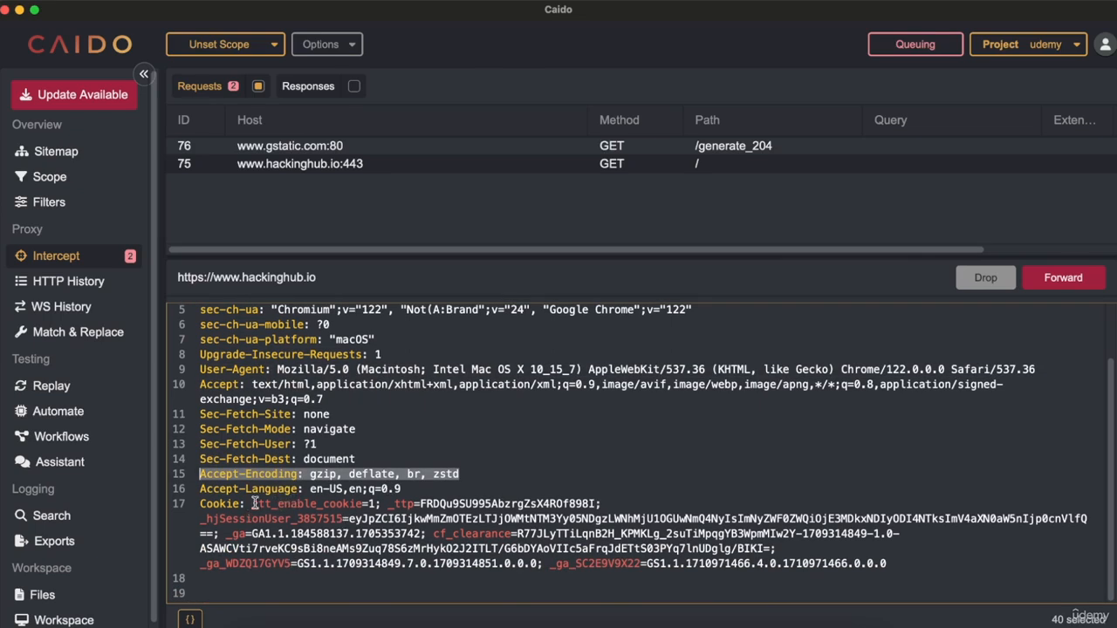
{"action": "left_click_drag", "start_coordinate": [252, 503], "coordinate": [888, 565]}
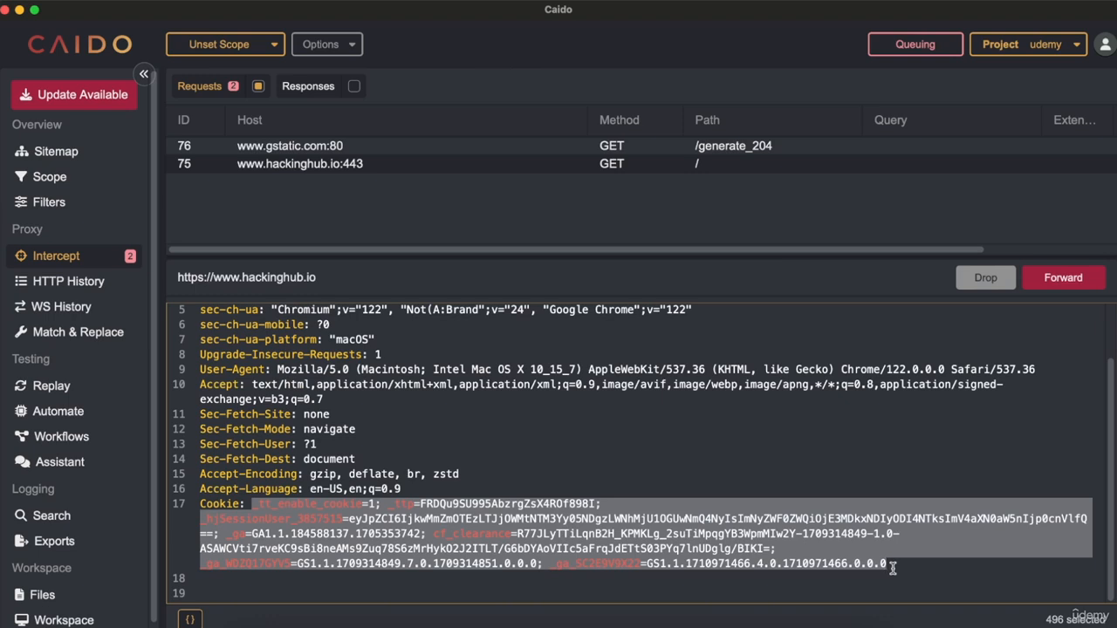
{"action": "left_click", "coordinate": [786, 476]}
{"action": "scroll", "coordinate": [787, 478], "scroll_direction": "up", "scroll_amount": 2}
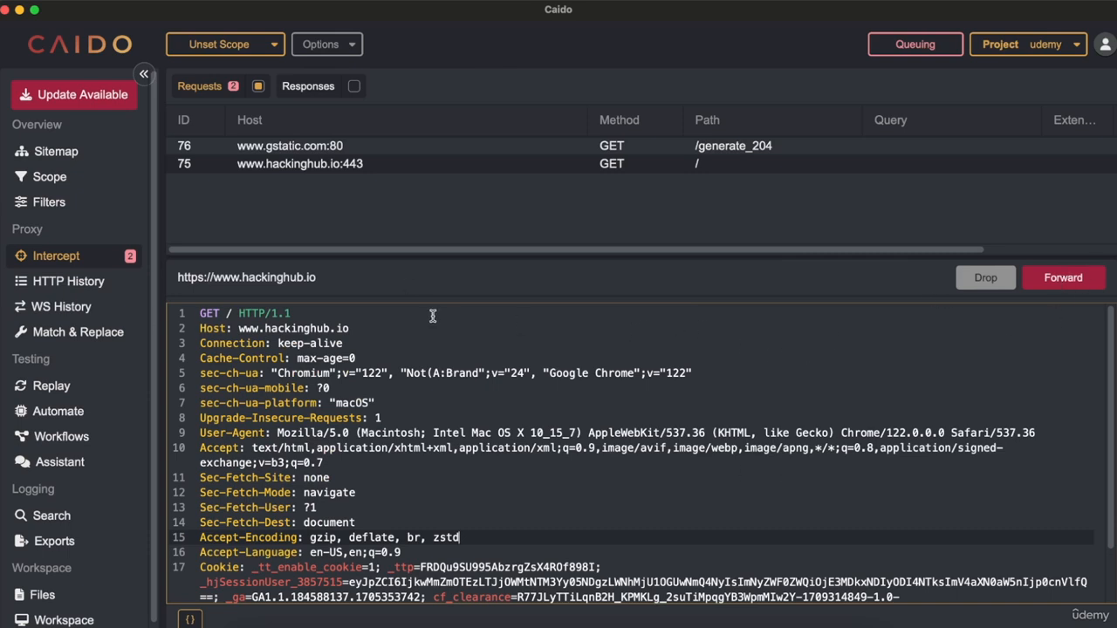
Step: Send the intercepted hackinghub.io request to Replay and forward the queued requests
{"action": "right_click", "coordinate": [310, 345]}
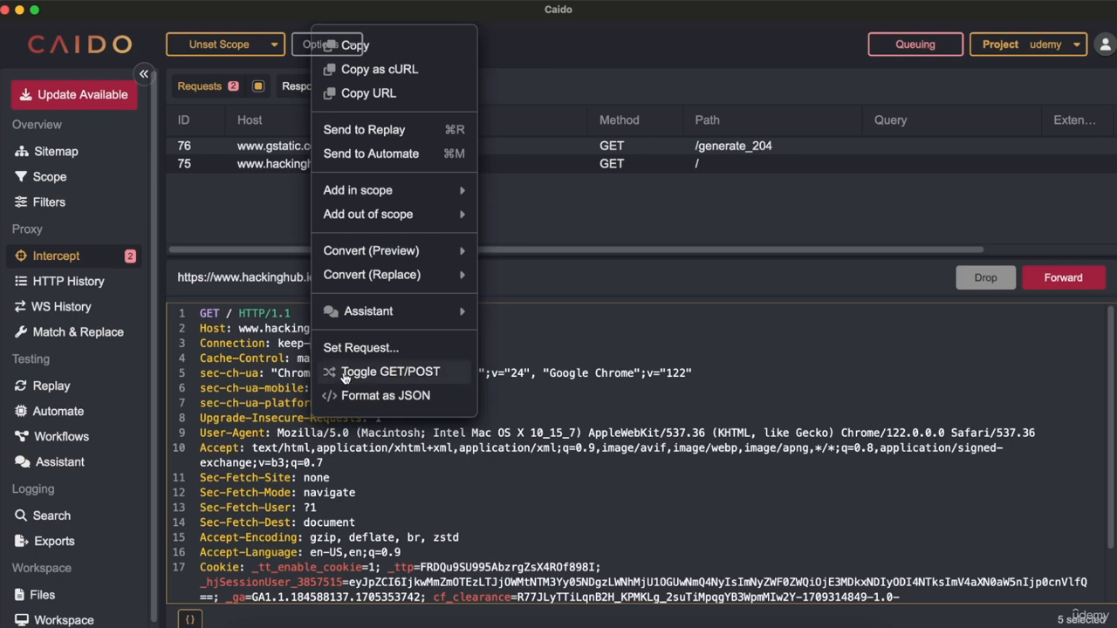
{"action": "left_click", "coordinate": [362, 133]}
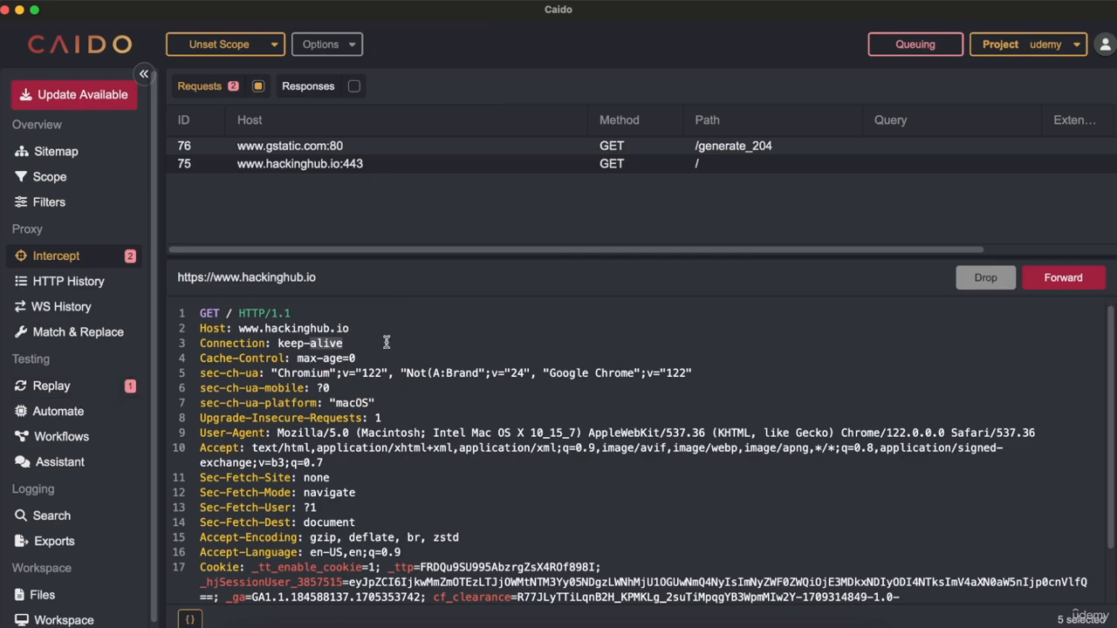
{"action": "left_click", "coordinate": [1044, 284]}
{"action": "left_click", "coordinate": [997, 281]}
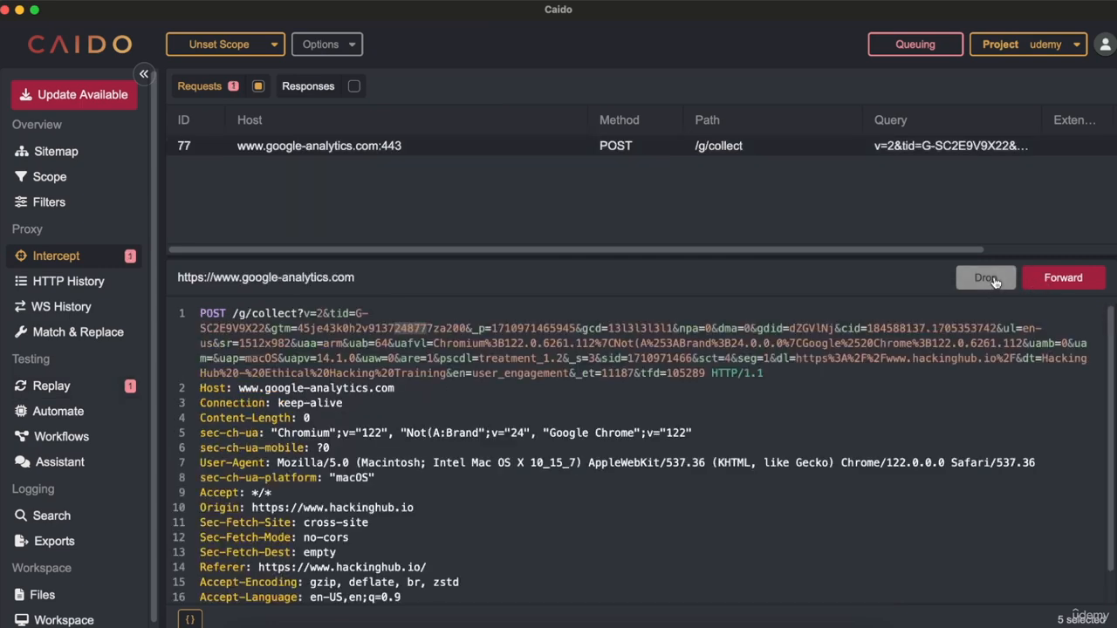
{"action": "left_click", "coordinate": [1052, 284]}
Step: In Replay, change the hackinghub.io request path to /index.html, send it and check the response's status line
{"action": "left_click", "coordinate": [81, 388]}
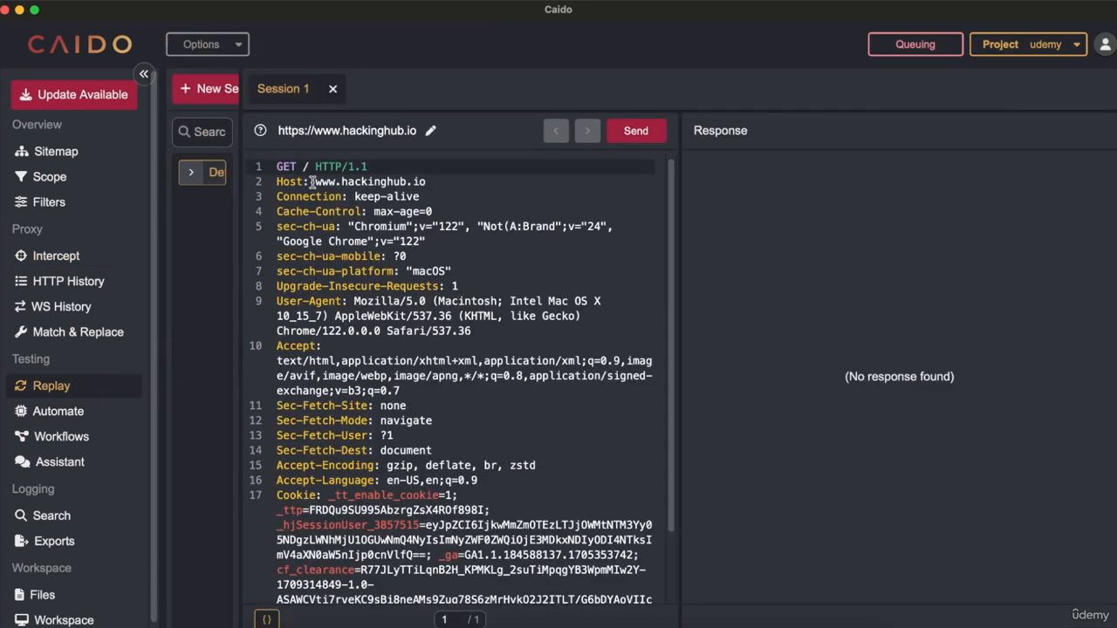
{"action": "left_click", "coordinate": [144, 73]}
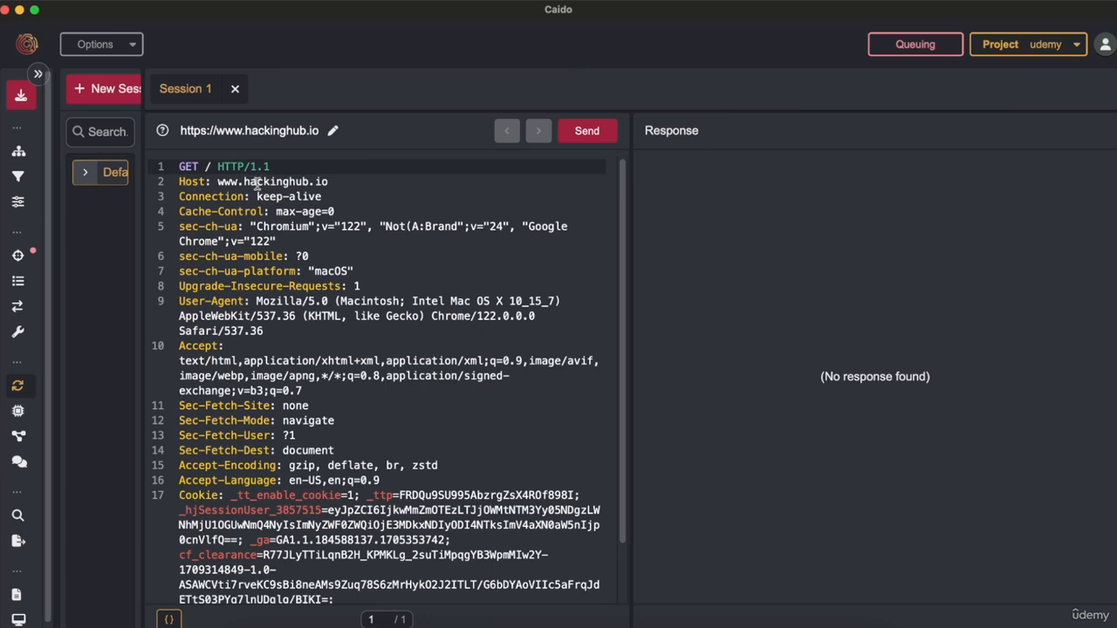
{"action": "left_click", "coordinate": [210, 165]}
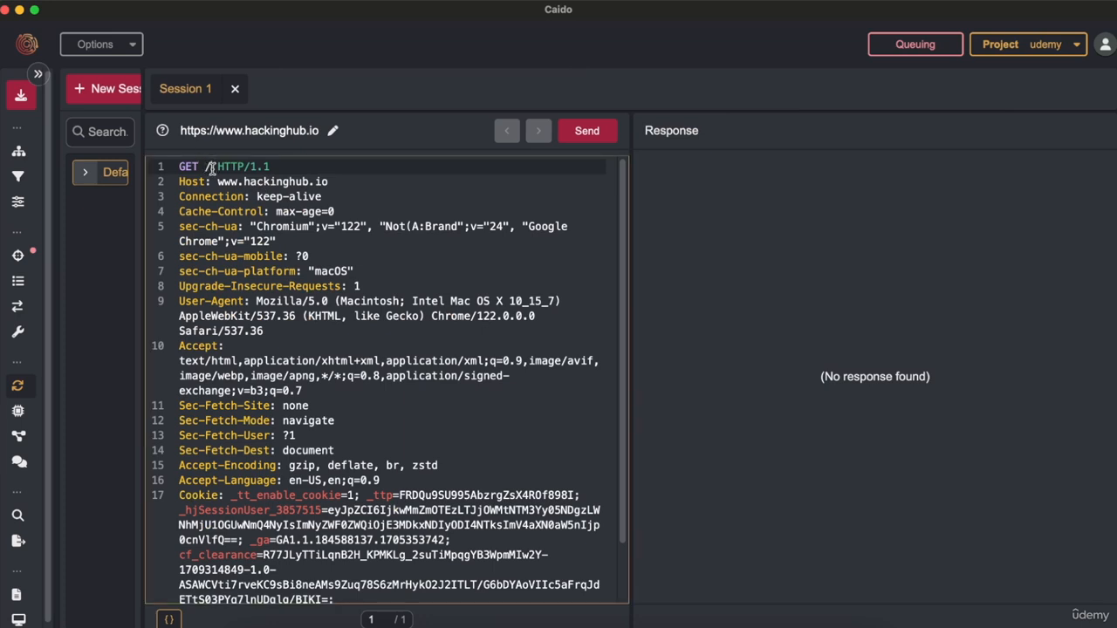
{"action": "type", "text": "index.html"}
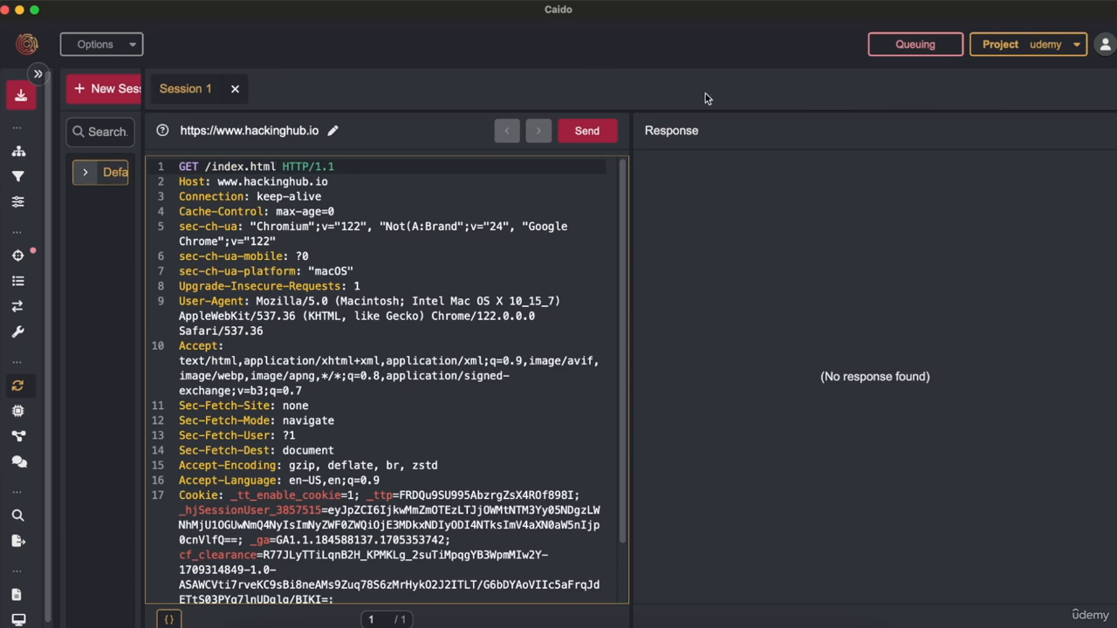
{"action": "left_click", "coordinate": [604, 131]}
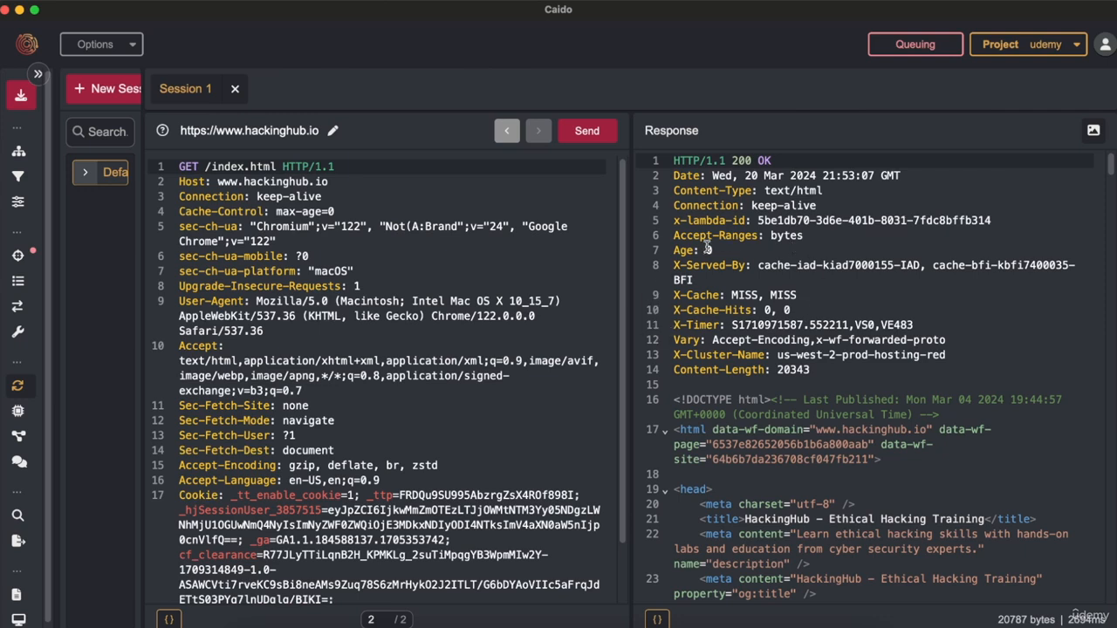
{"action": "left_click_drag", "start_coordinate": [674, 160], "coordinate": [799, 157]}
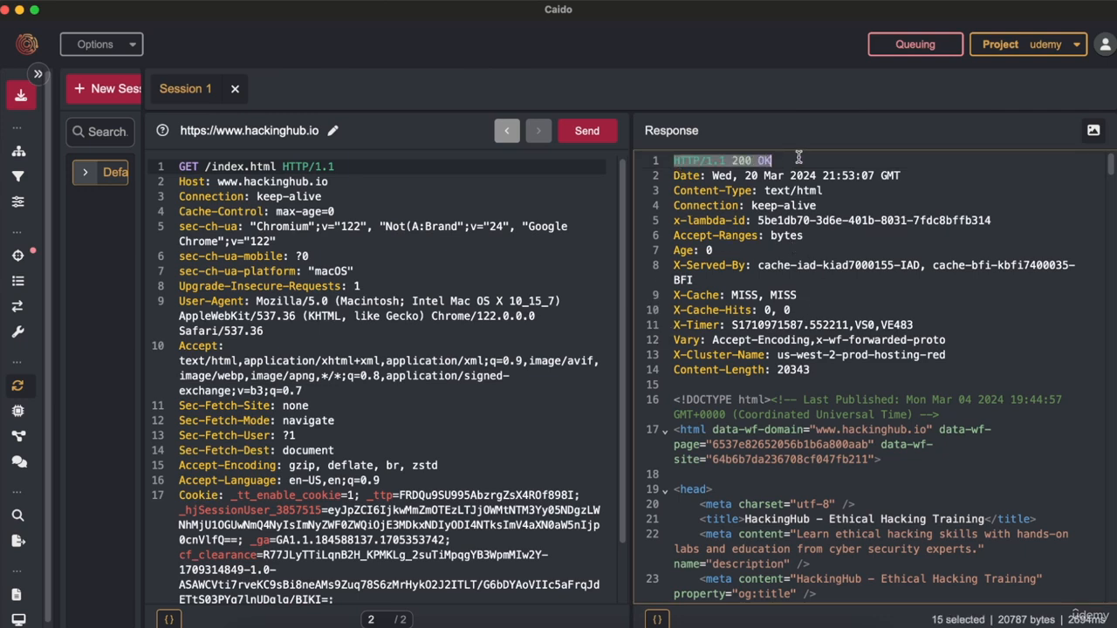
Step: Examine the Replay response's Date, Content-Type and Connection headers and the HTML body beneath them
{"action": "left_click_drag", "start_coordinate": [673, 176], "coordinate": [762, 175]}
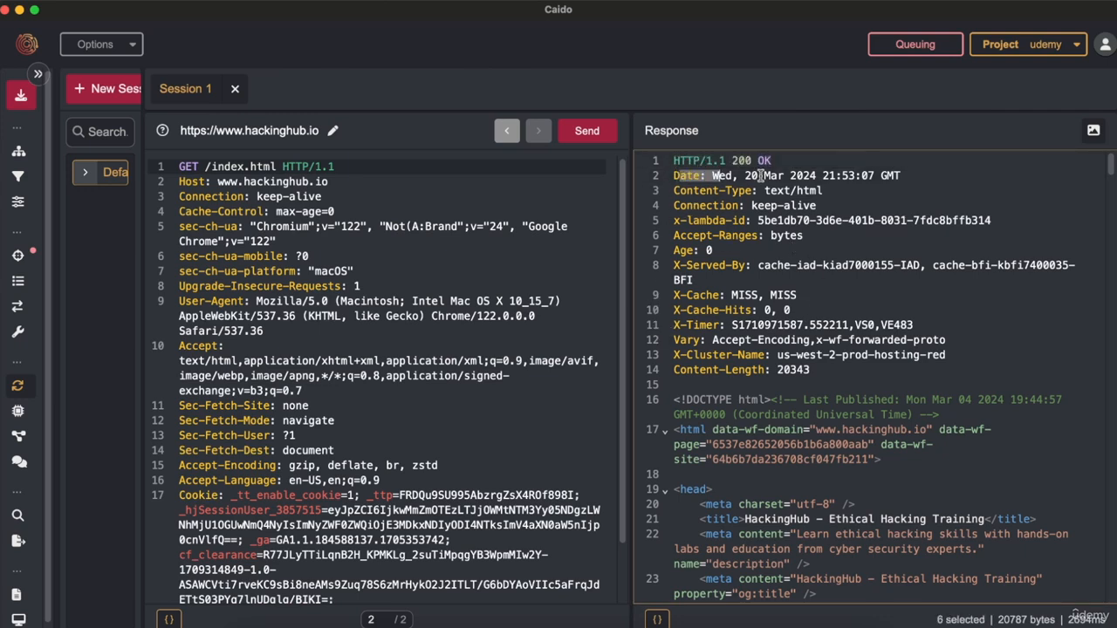
{"action": "left_click", "coordinate": [900, 167]}
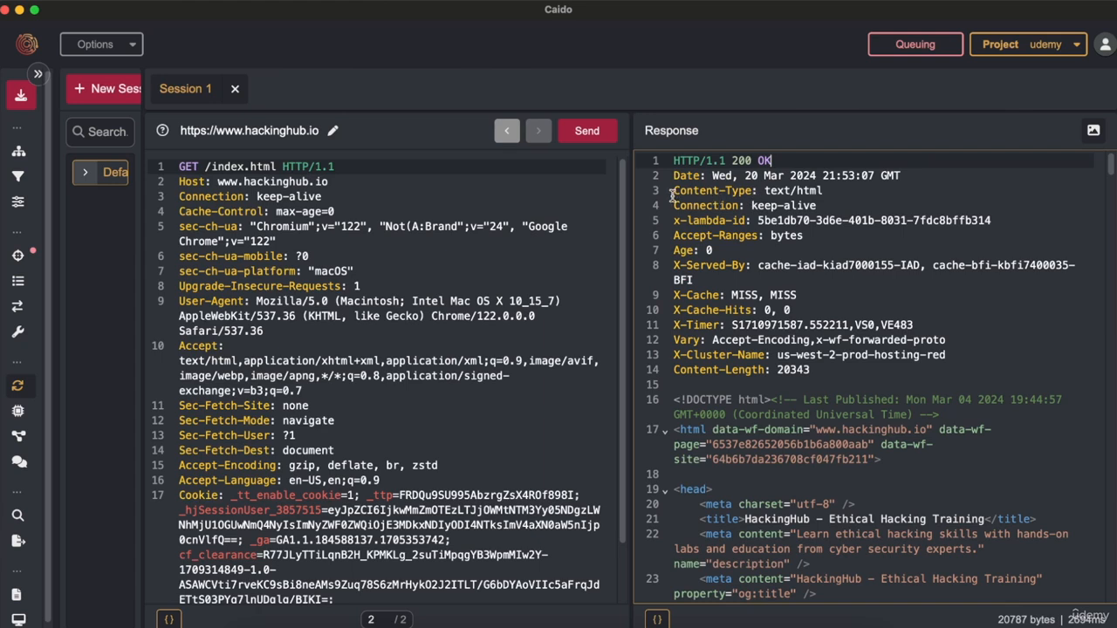
{"action": "left_click_drag", "start_coordinate": [674, 190], "coordinate": [823, 190]}
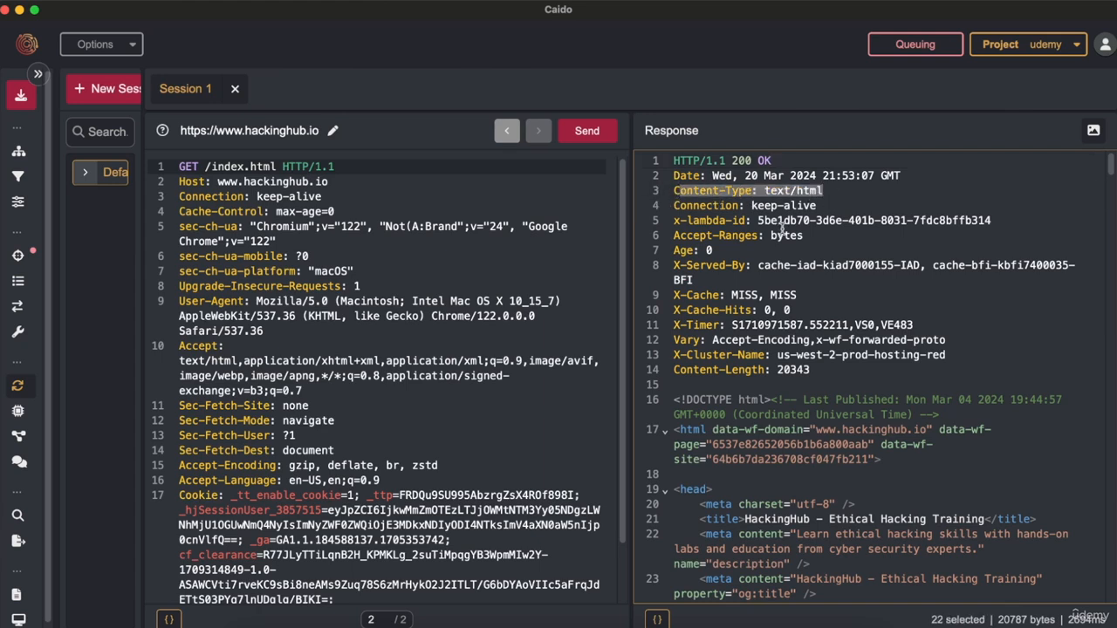
{"action": "left_click", "coordinate": [845, 206]}
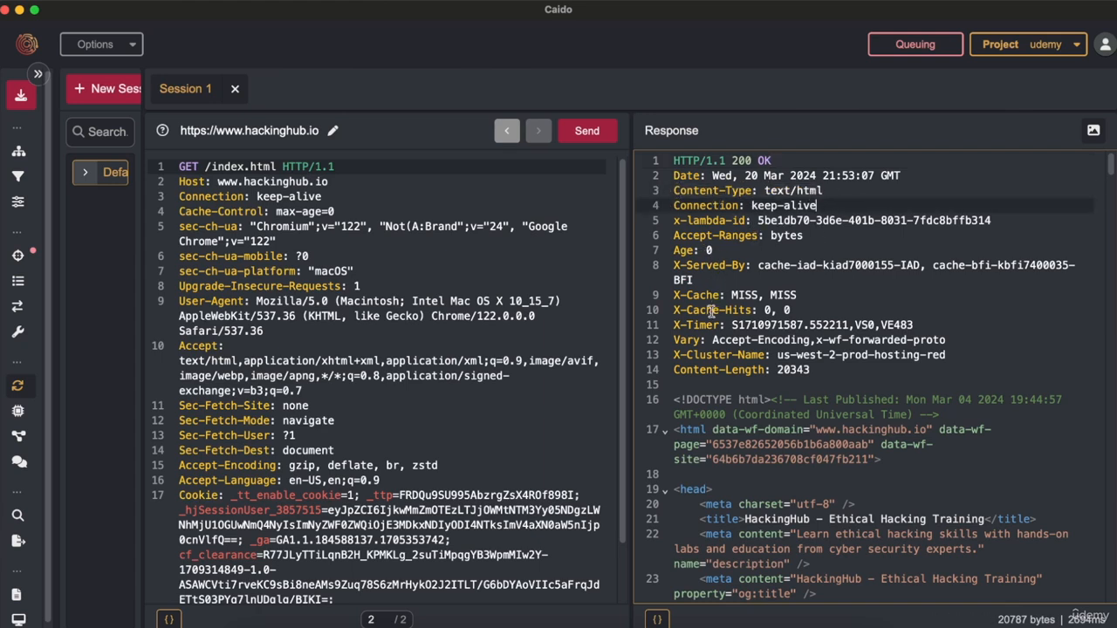
{"action": "scroll", "coordinate": [852, 402], "scroll_direction": "down", "scroll_amount": 5}
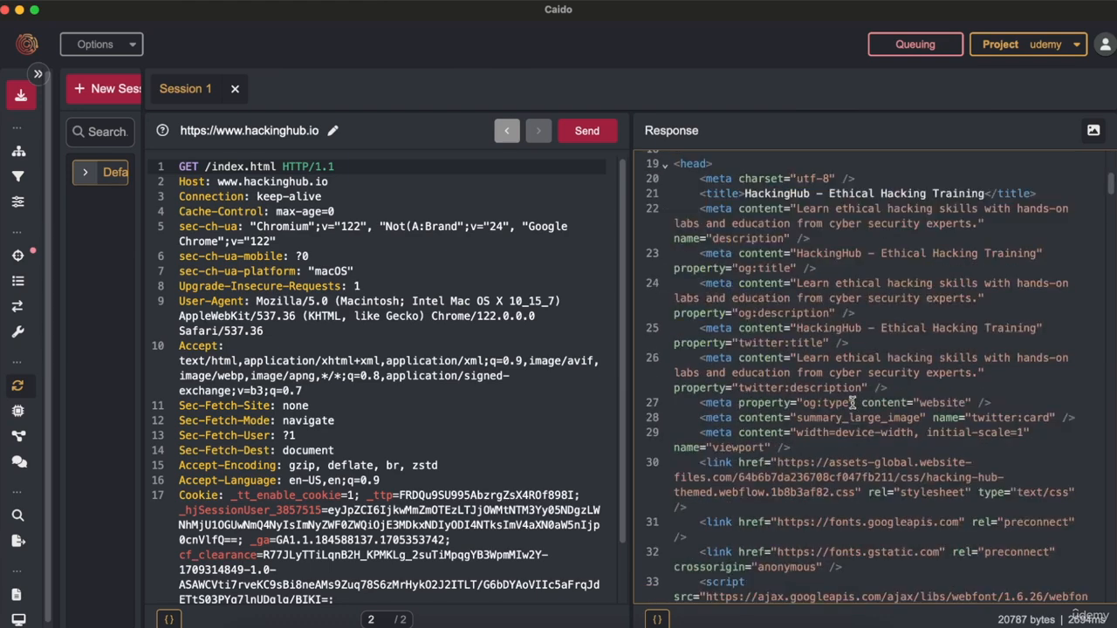
{"action": "scroll", "coordinate": [852, 403], "scroll_direction": "down", "scroll_amount": 6}
{"action": "scroll", "coordinate": [846, 403], "scroll_direction": "down", "scroll_amount": 5}
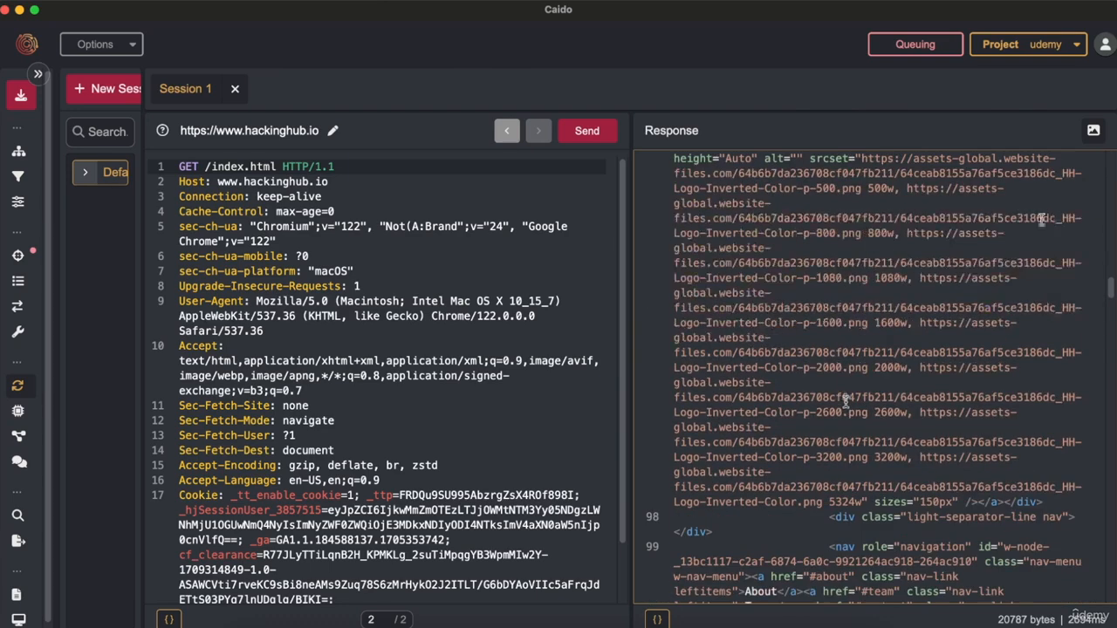
Step: Preview the response as a rendered page, return to its source and read the meta tags in the HTML head
{"action": "left_click", "coordinate": [1093, 131]}
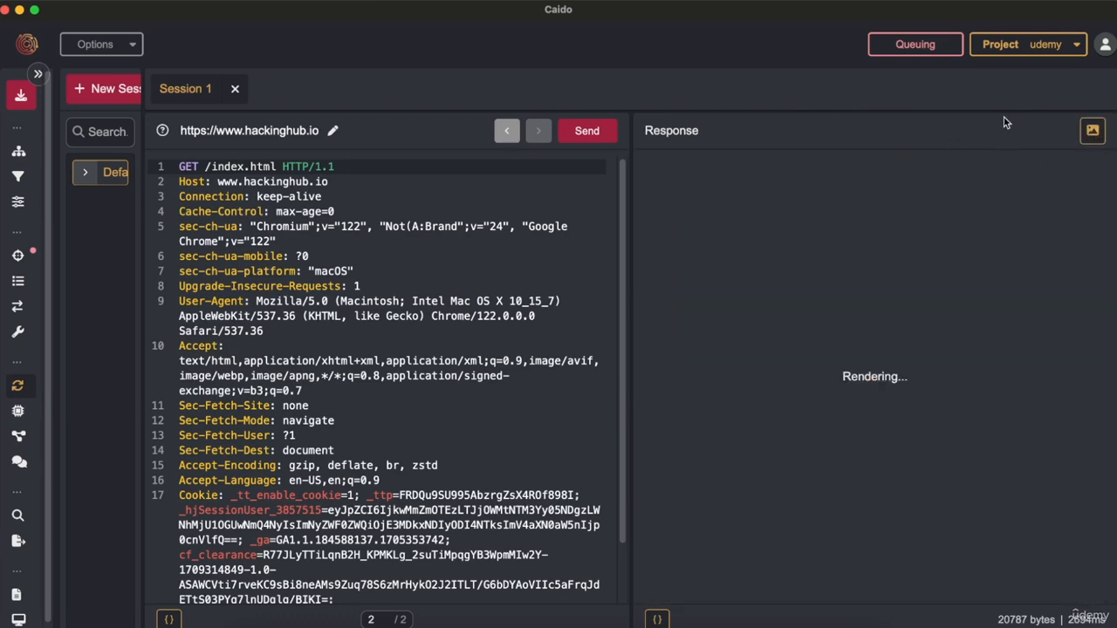
{"action": "left_click", "coordinate": [1100, 137]}
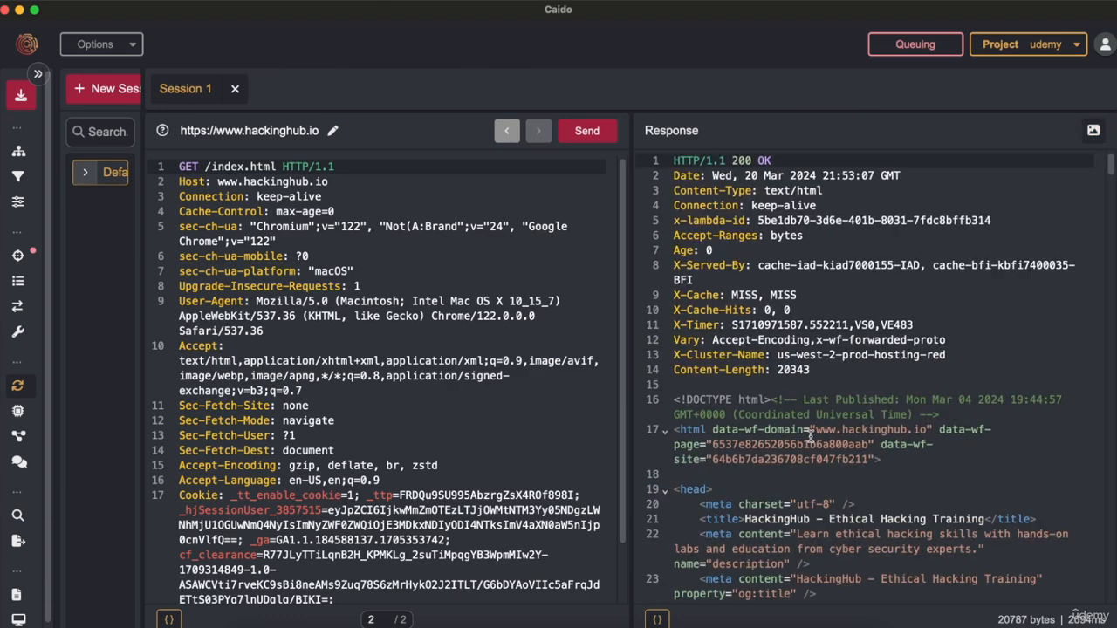
{"action": "scroll", "coordinate": [913, 330], "scroll_direction": "down", "scroll_amount": 1}
{"action": "scroll", "coordinate": [913, 330], "scroll_direction": "down", "scroll_amount": 5}
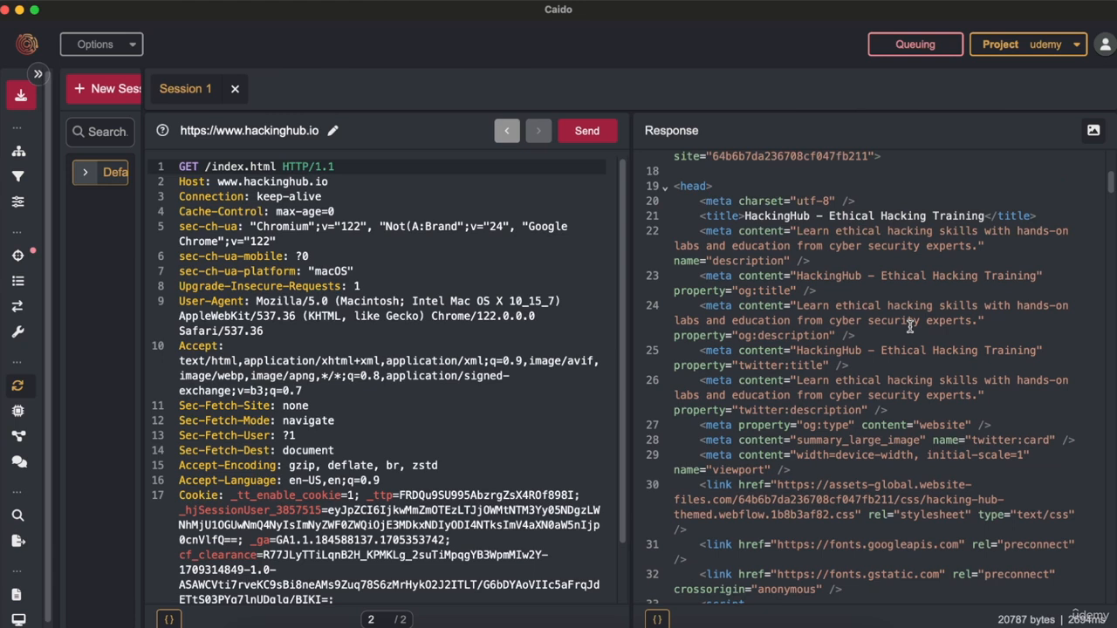
{"action": "triple_click", "coordinate": [910, 326]}
{"action": "key", "text": "Right"}
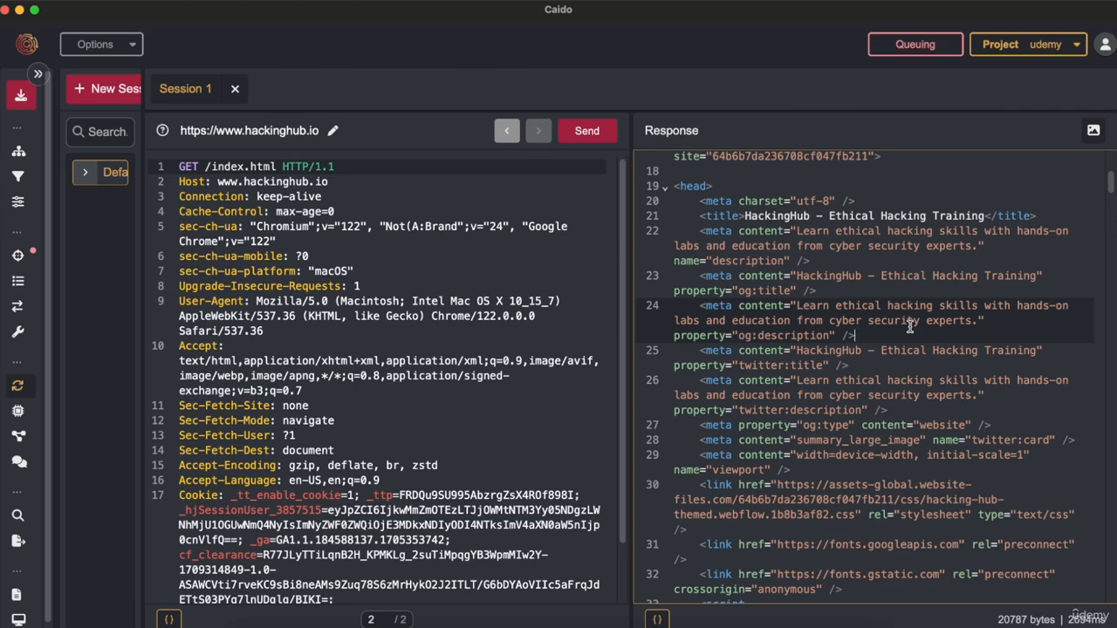
Step: Open the HTTP History and switch the proxy from queuing to forwarding requests
{"action": "left_click", "coordinate": [38, 73]}
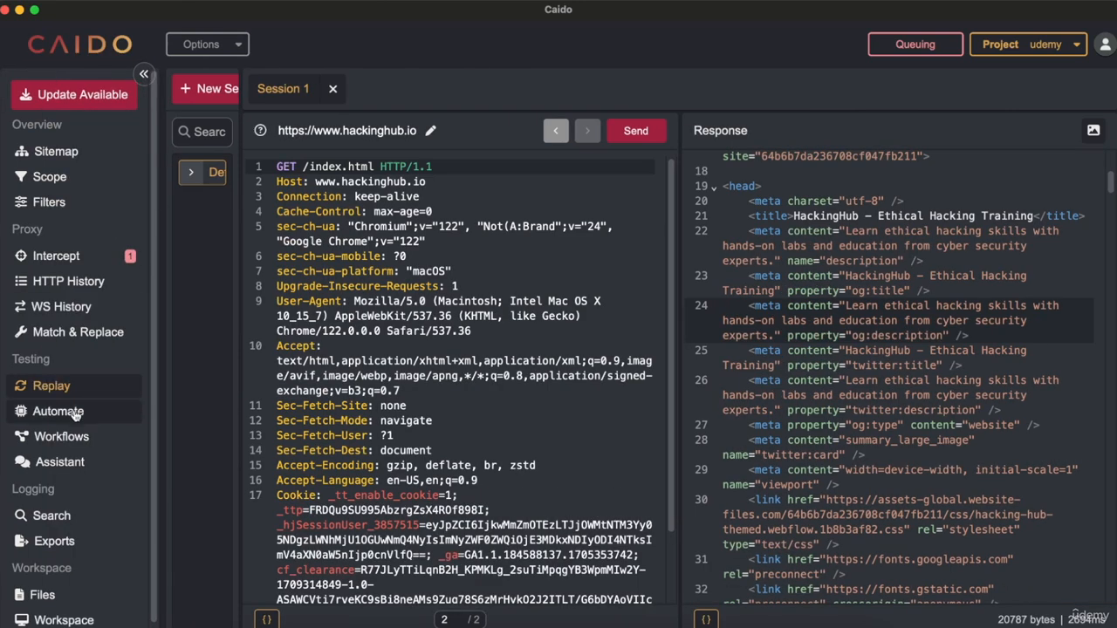
{"action": "left_click", "coordinate": [70, 281]}
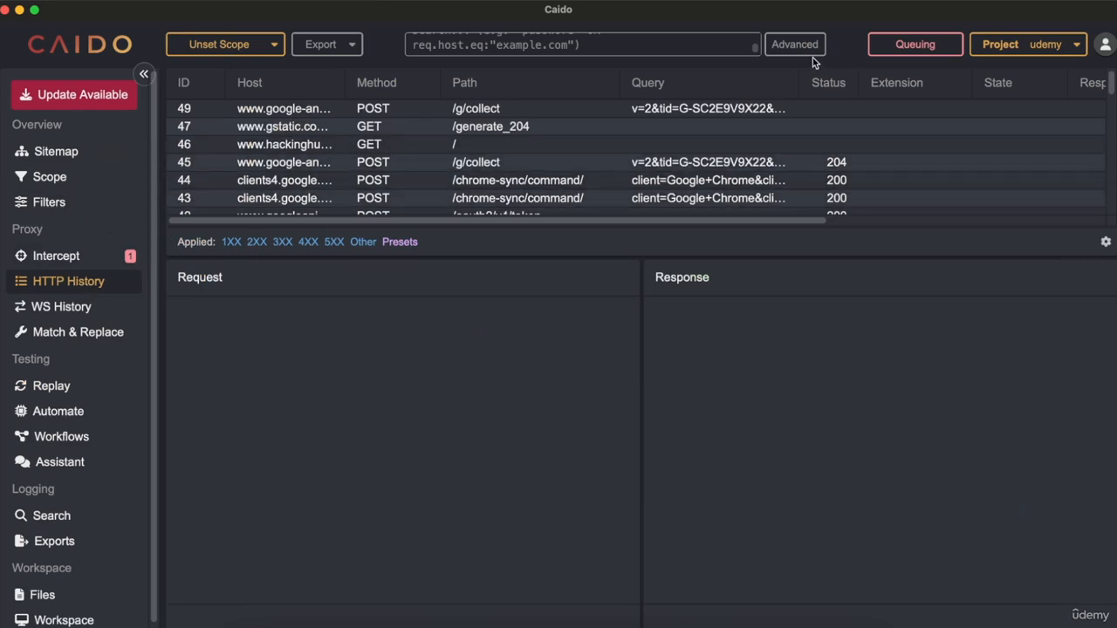
{"action": "left_click", "coordinate": [890, 44]}
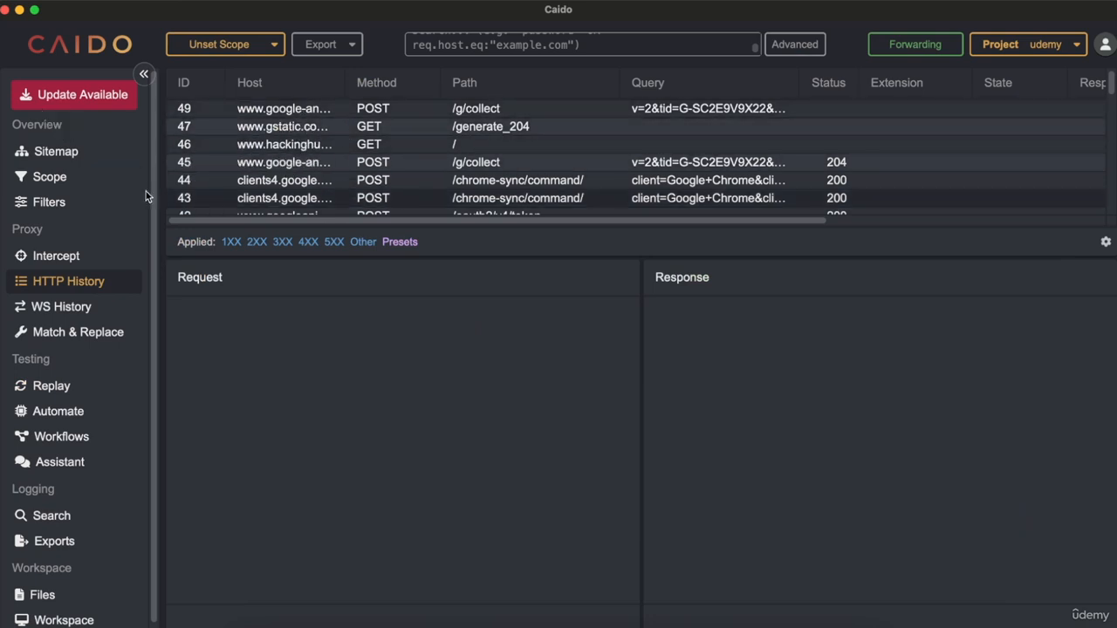
Step: Delete all entries from the HTTP History table
{"action": "left_click", "coordinate": [322, 162]}
{"action": "left_click", "coordinate": [777, 144]}
{"action": "right_click", "coordinate": [918, 128]}
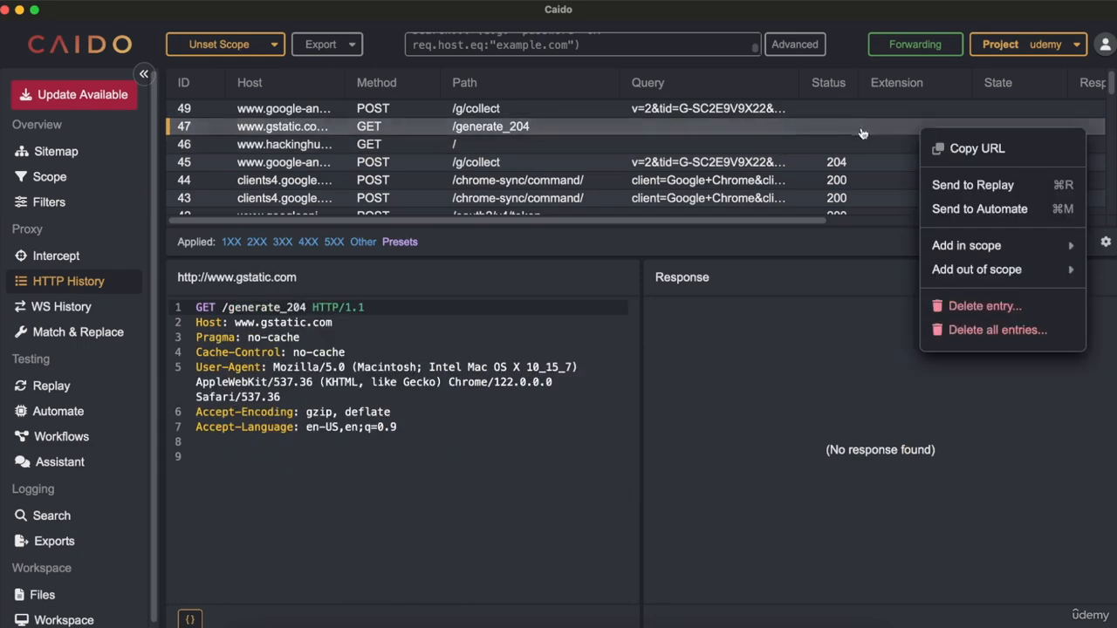
{"action": "left_click", "coordinate": [998, 328]}
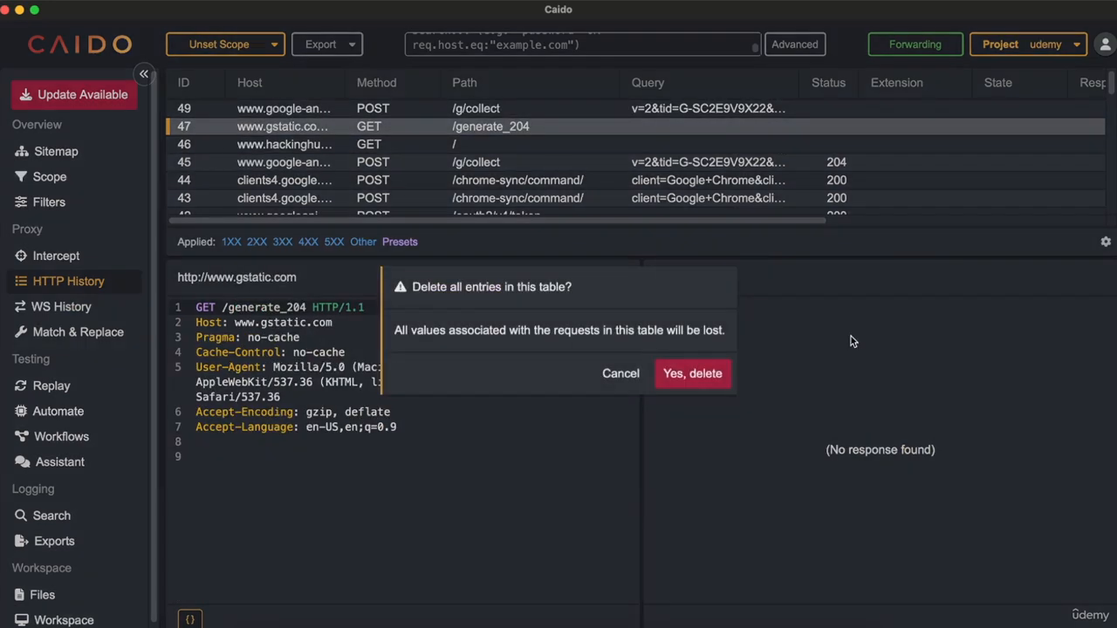
{"action": "left_click", "coordinate": [700, 375]}
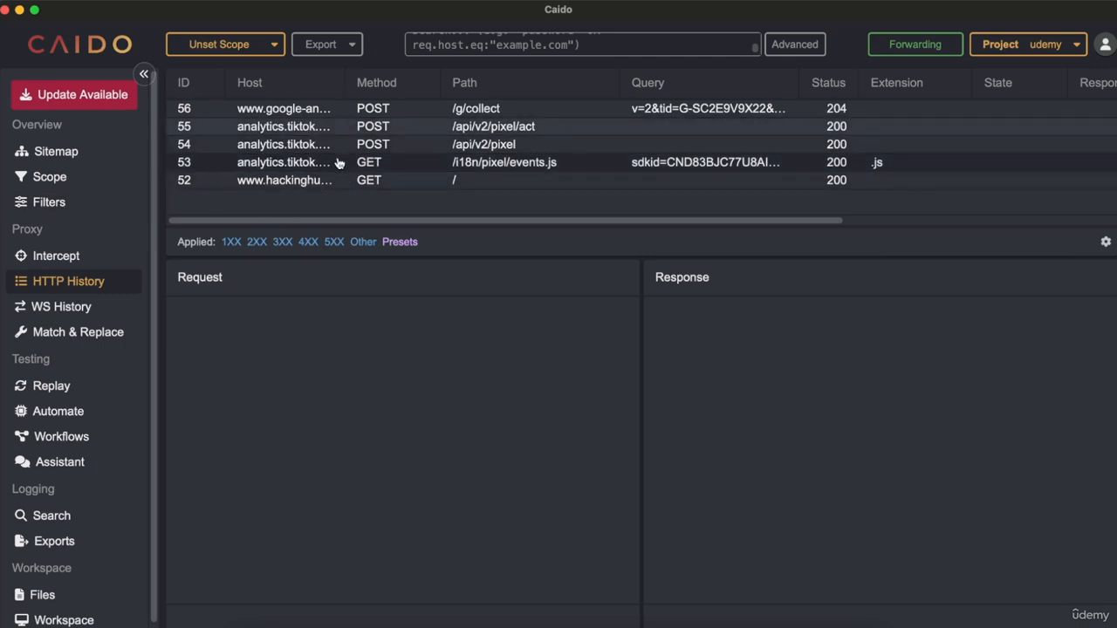
Step: View the WebSocket history, open Match & Replace and examine its sample request
{"action": "left_click", "coordinate": [93, 306]}
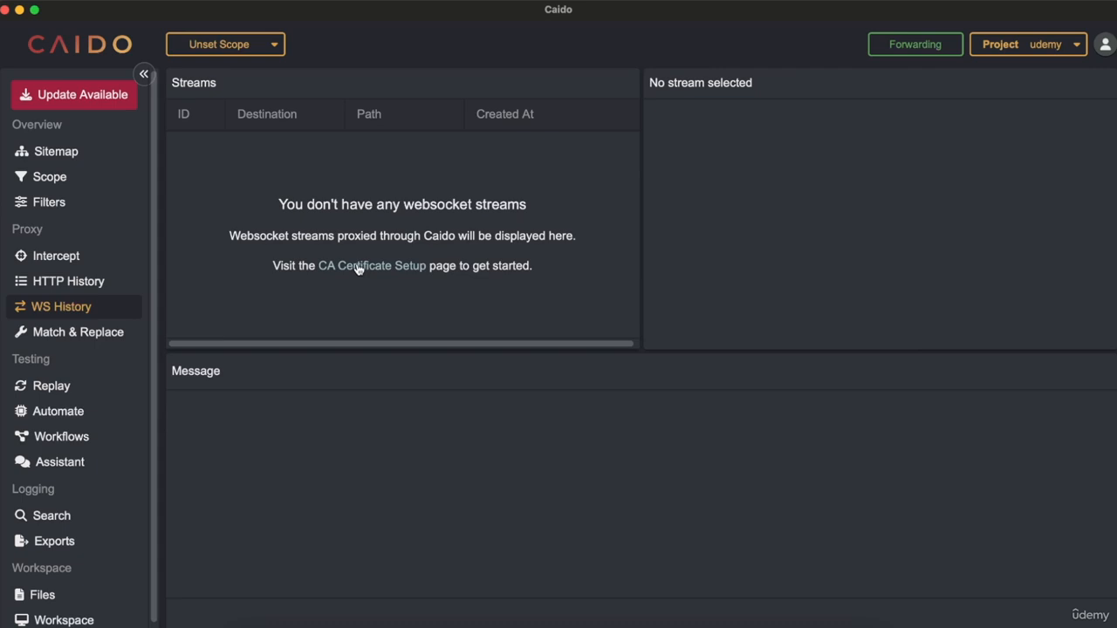
{"action": "left_click", "coordinate": [79, 333]}
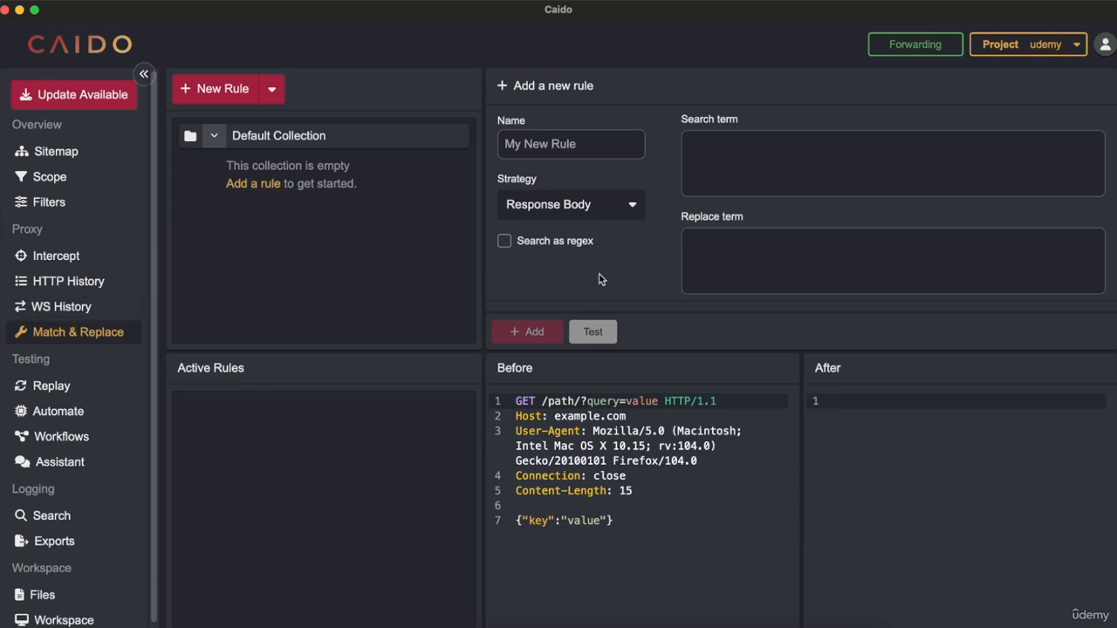
{"action": "left_click_drag", "start_coordinate": [638, 529], "coordinate": [513, 401]}
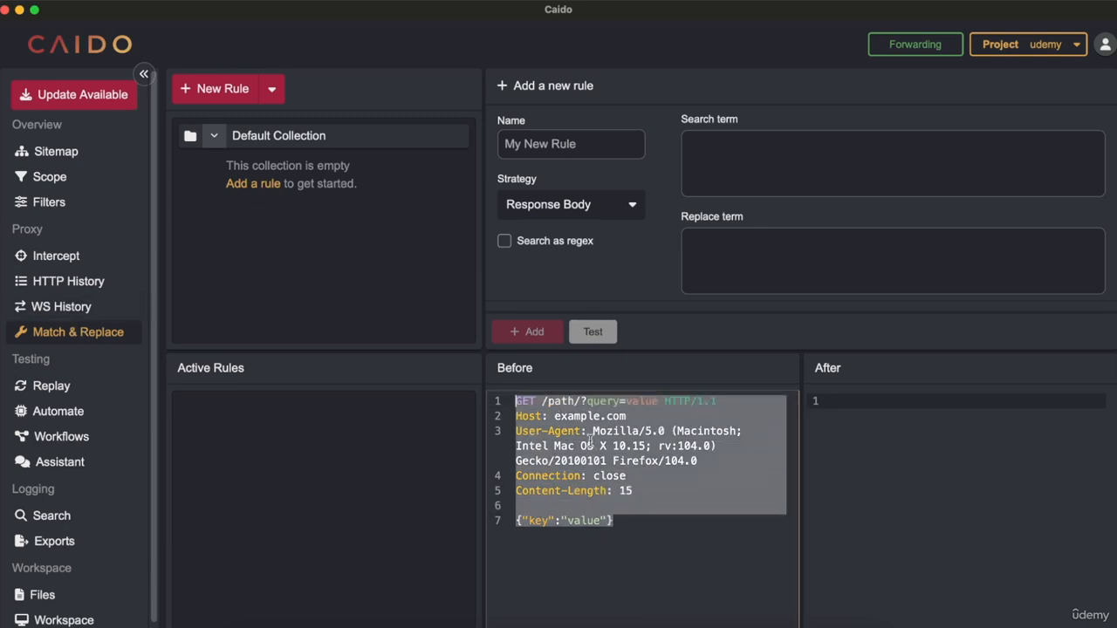
{"action": "left_click", "coordinate": [630, 455]}
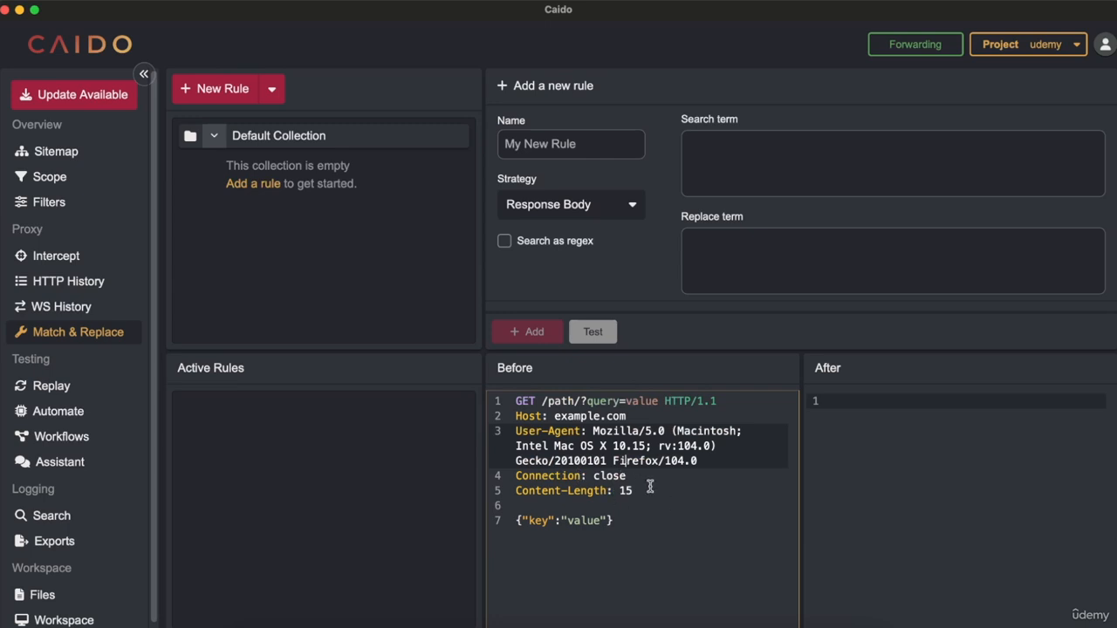
Step: Copy Mozilla/5.0 from the sample User-Agent header, name the new rule UserAgent and set its strategy to Request Header
{"action": "left_click_drag", "start_coordinate": [588, 431], "coordinate": [667, 431]}
{"action": "key", "text": "super+c"}
{"action": "left_click", "coordinate": [551, 141]}
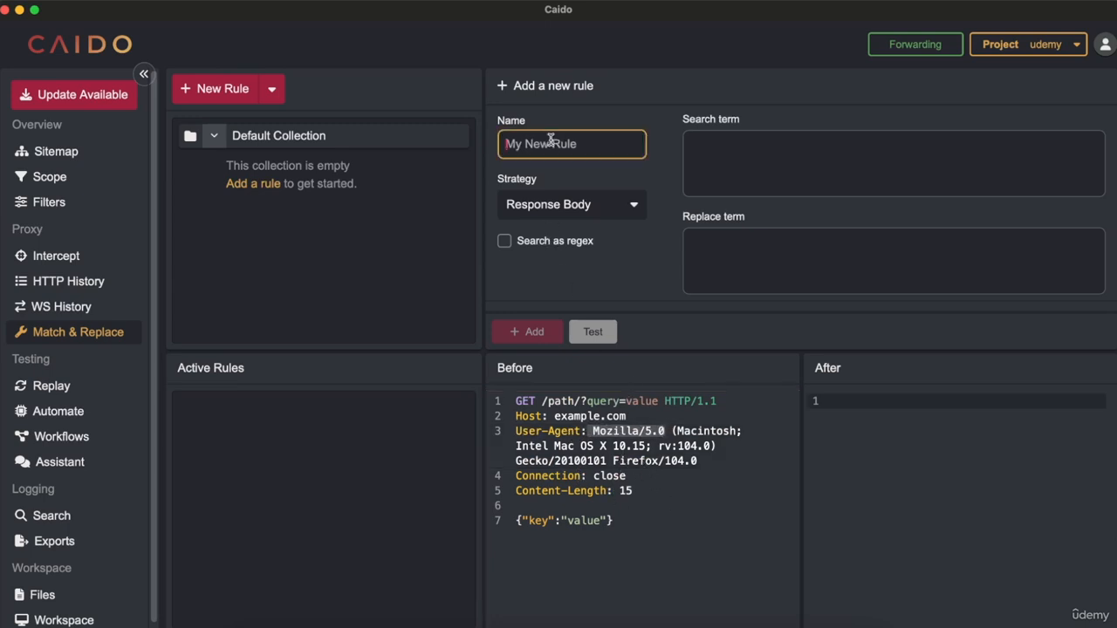
{"action": "type", "text": "UserAgent"}
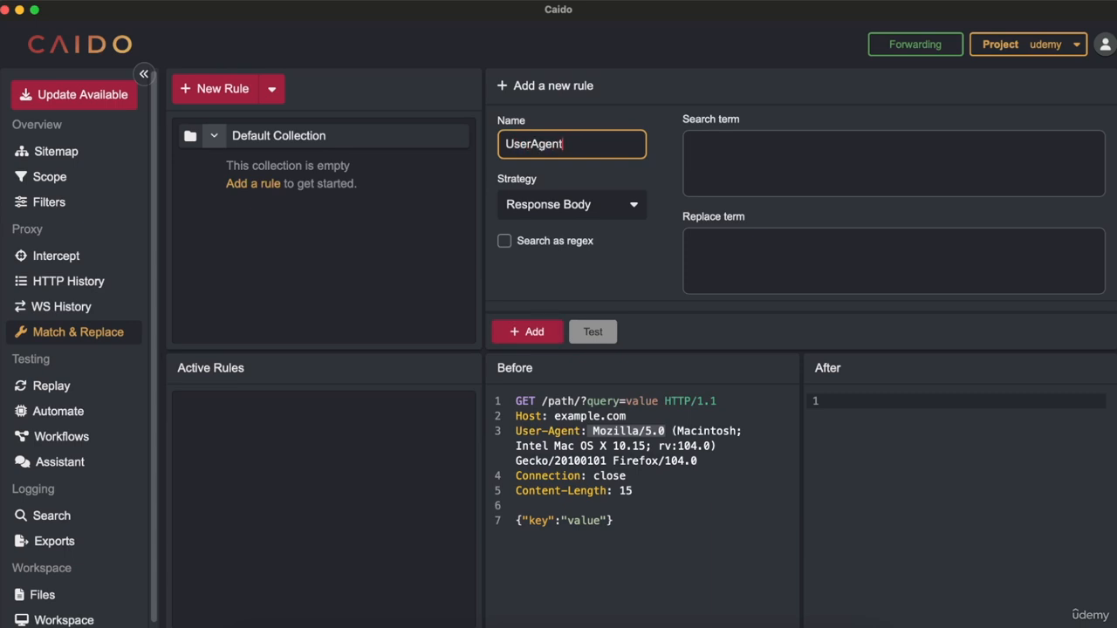
{"action": "left_click", "coordinate": [538, 208]}
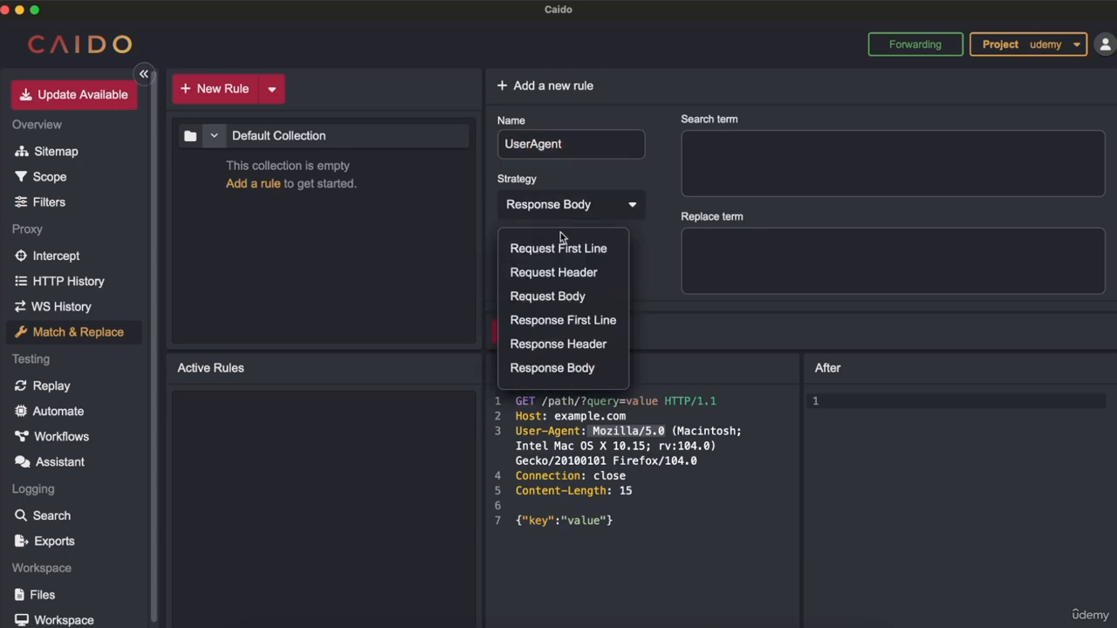
{"action": "left_click", "coordinate": [567, 284]}
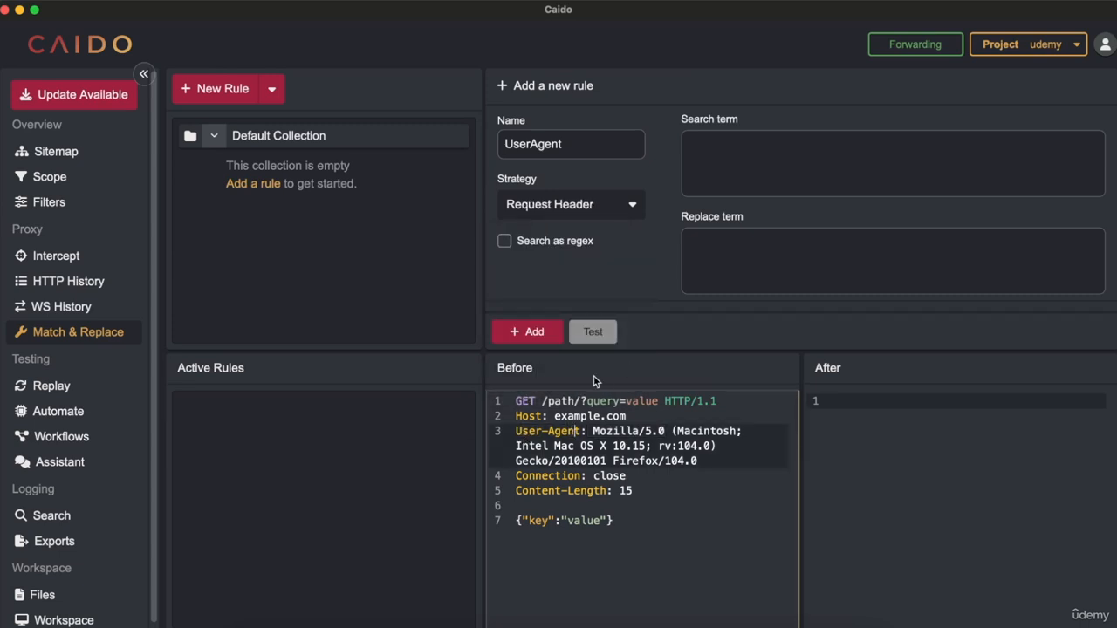
Step: Set the rule to replace Mozilla/5.0 with Mozilla/5.0<script>alert()</script>, test it and compare the User-Agent headers before and after
{"action": "left_click", "coordinate": [721, 152]}
{"action": "key", "text": "super+v"}
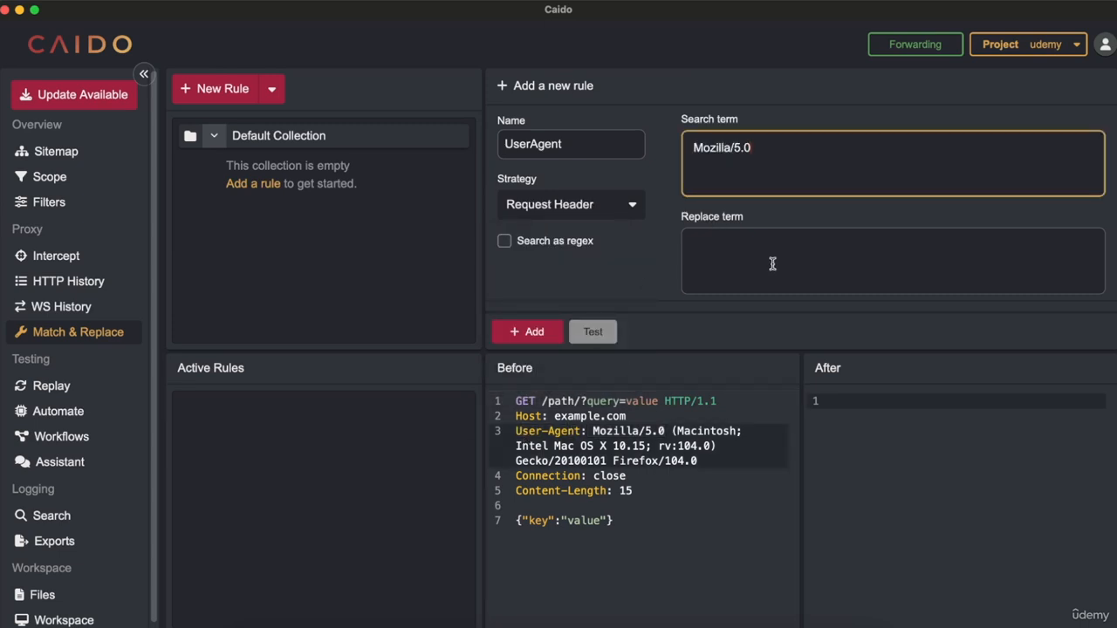
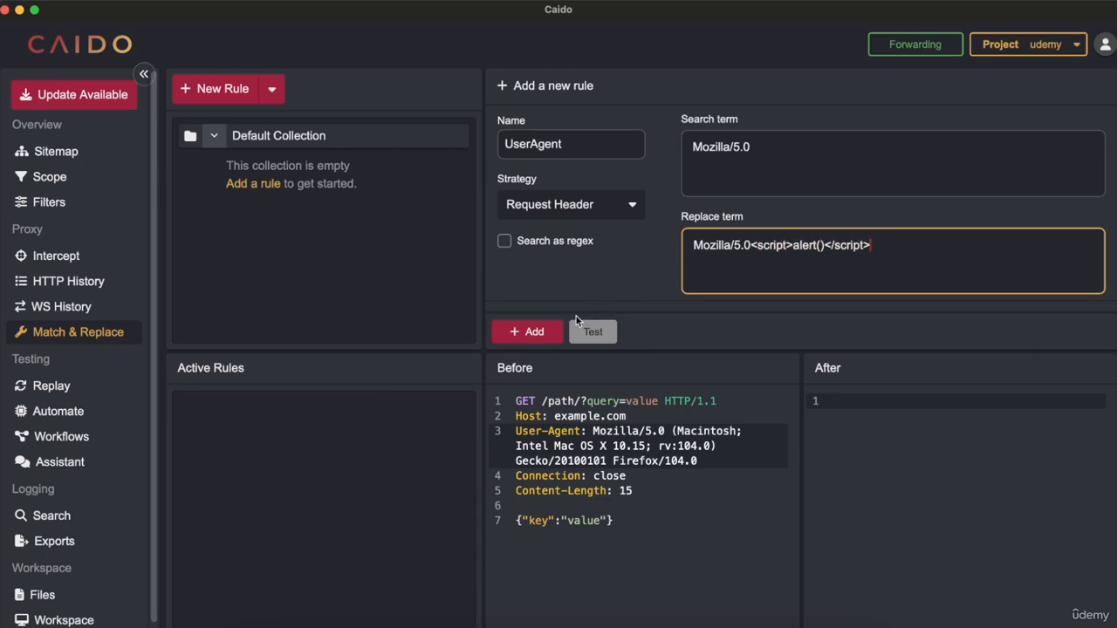
{"action": "left_click", "coordinate": [587, 331]}
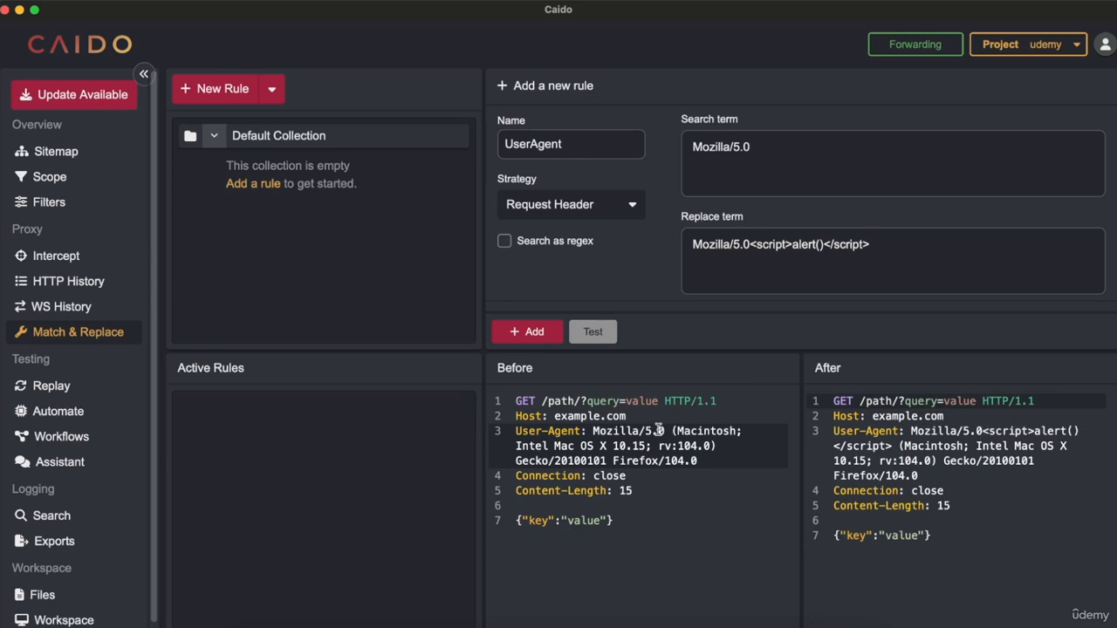
{"action": "left_click_drag", "start_coordinate": [666, 430], "coordinate": [592, 430]}
{"action": "left_click", "coordinate": [592, 430]}
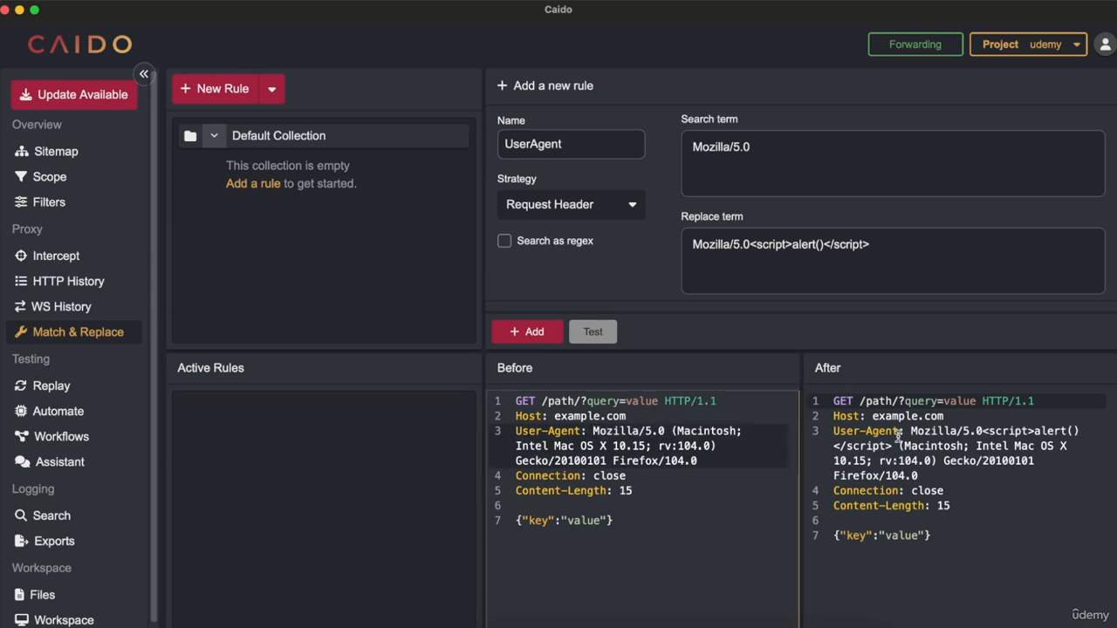
{"action": "left_click_drag", "start_coordinate": [908, 431], "coordinate": [984, 432]}
{"action": "left_click", "coordinate": [924, 448]}
Step: Change the rule's search term to a, test it and examine the replacements in the resulting request
{"action": "left_click", "coordinate": [781, 167]}
{"action": "key", "text": "super+a"}
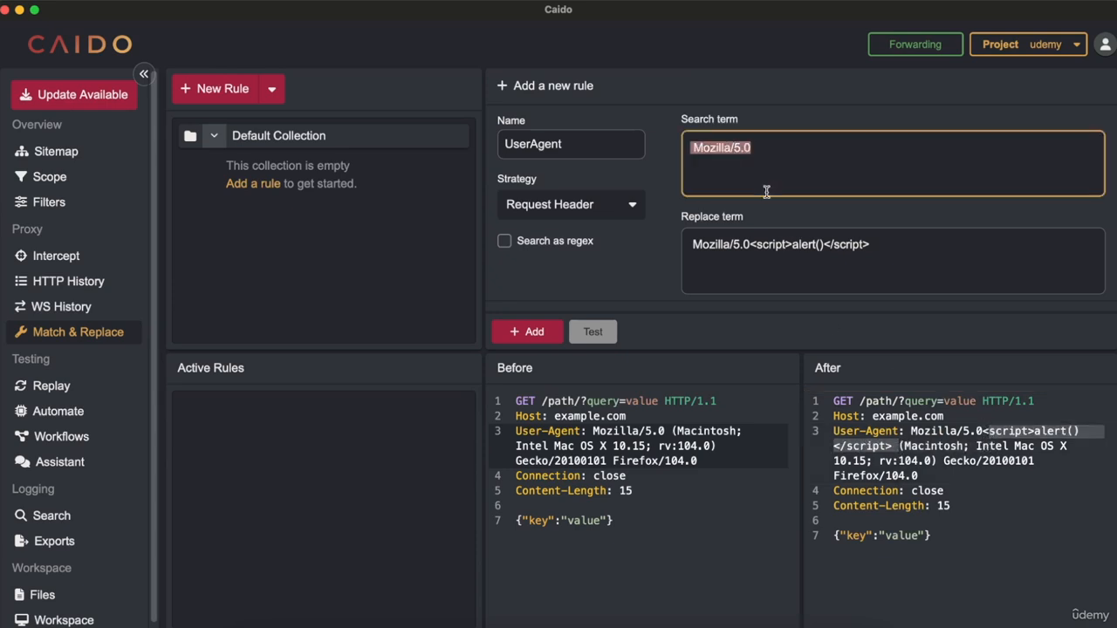
{"action": "type", "text": "a"}
{"action": "left_click", "coordinate": [597, 334]}
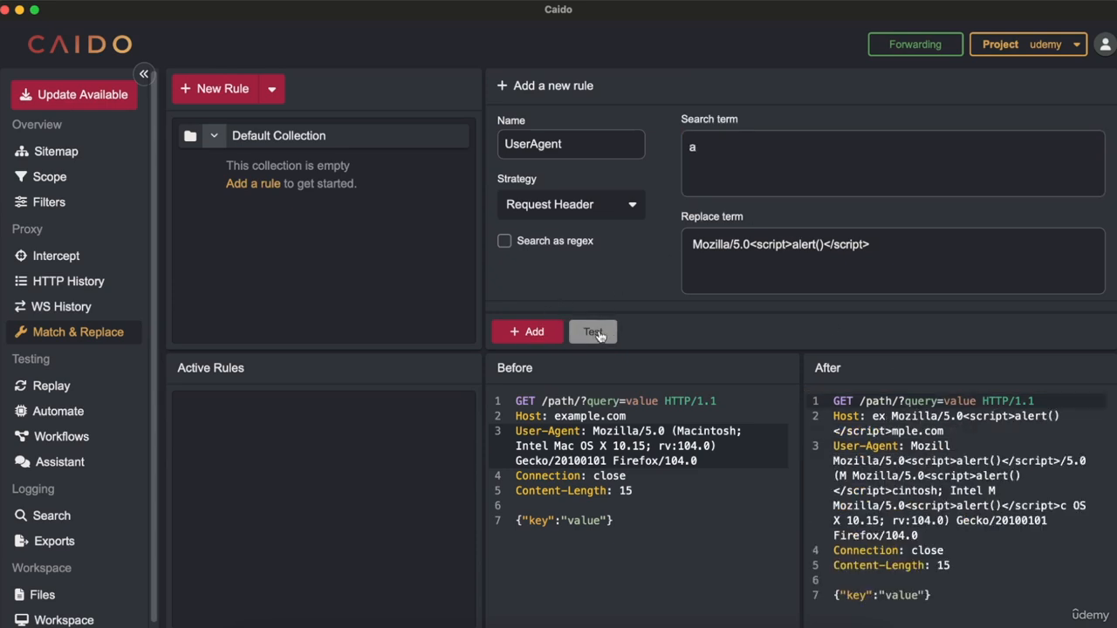
{"action": "double_click", "coordinate": [866, 431]}
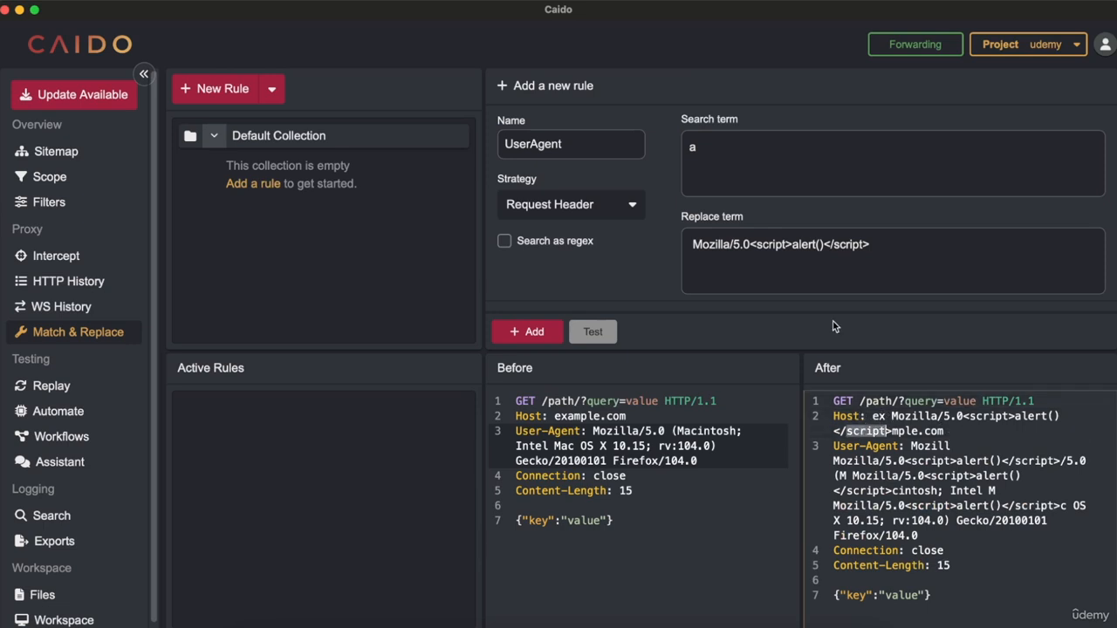
{"action": "double_click", "coordinate": [890, 536]}
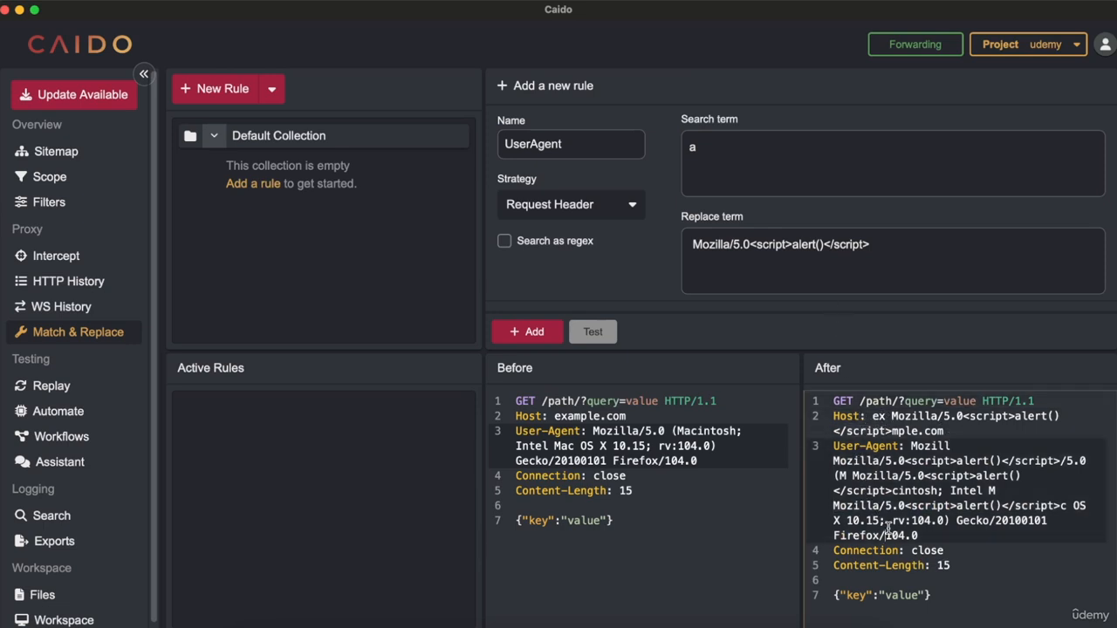
{"action": "left_click", "coordinate": [889, 550]}
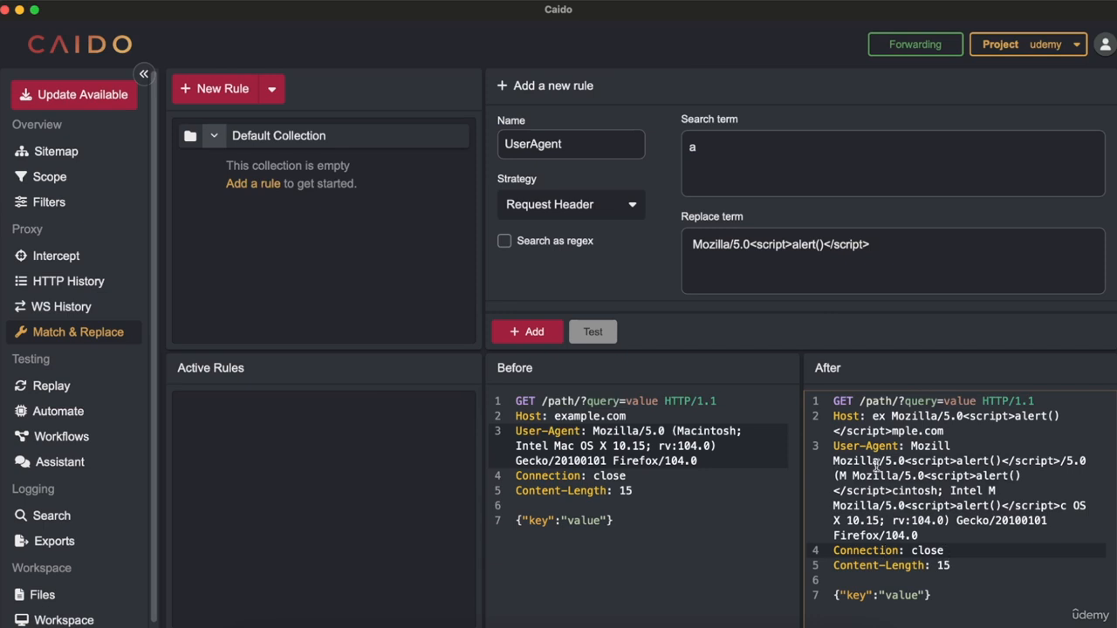
Step: Change the UserAgent rule's search term to o and check the Connection header in the test output
{"action": "left_click", "coordinate": [713, 150]}
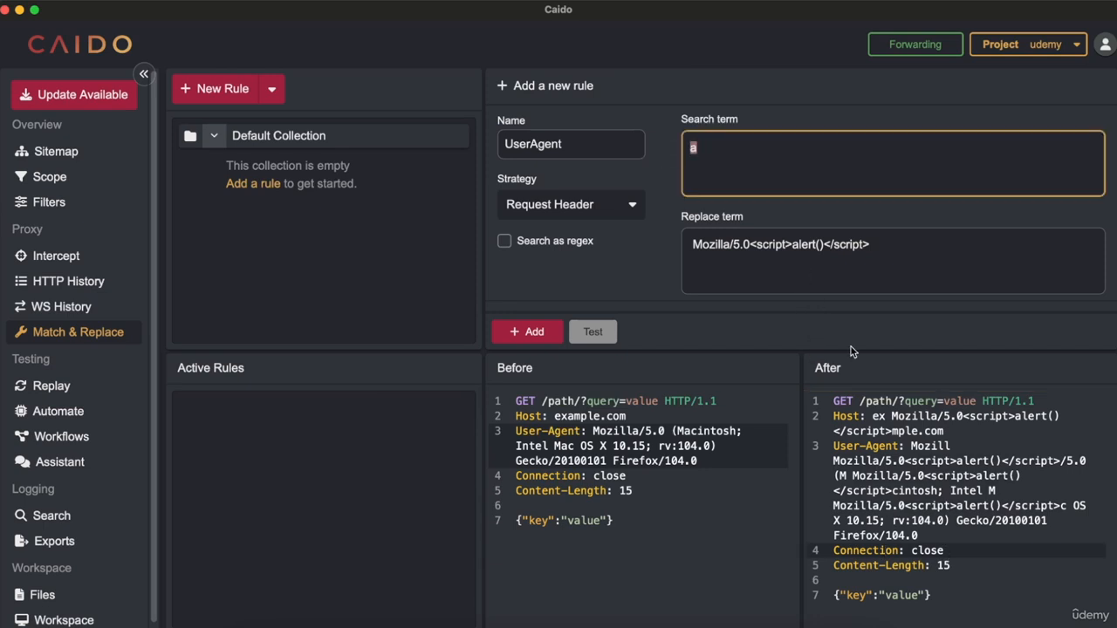
{"action": "key", "text": "BackSpace"}
{"action": "type", "text": "o"}
{"action": "left_click", "coordinate": [923, 549]}
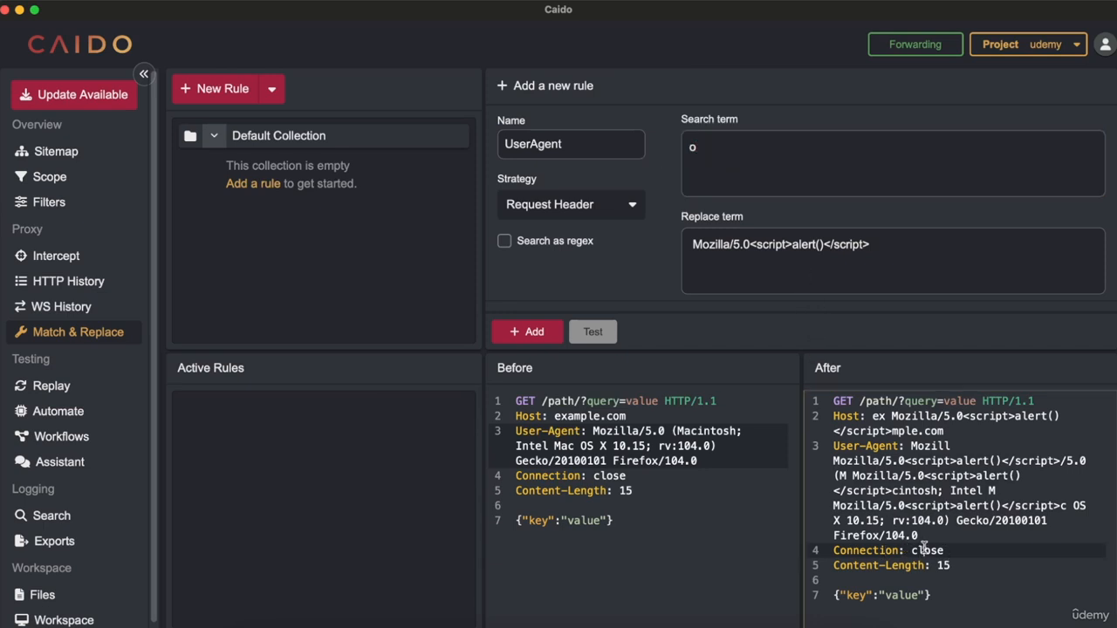
Step: Test the UserAgent rule with search term o and examine the replacements across the resulting request's headers
{"action": "left_click", "coordinate": [593, 333]}
{"action": "scroll", "coordinate": [940, 524], "scroll_direction": "down", "scroll_amount": 3}
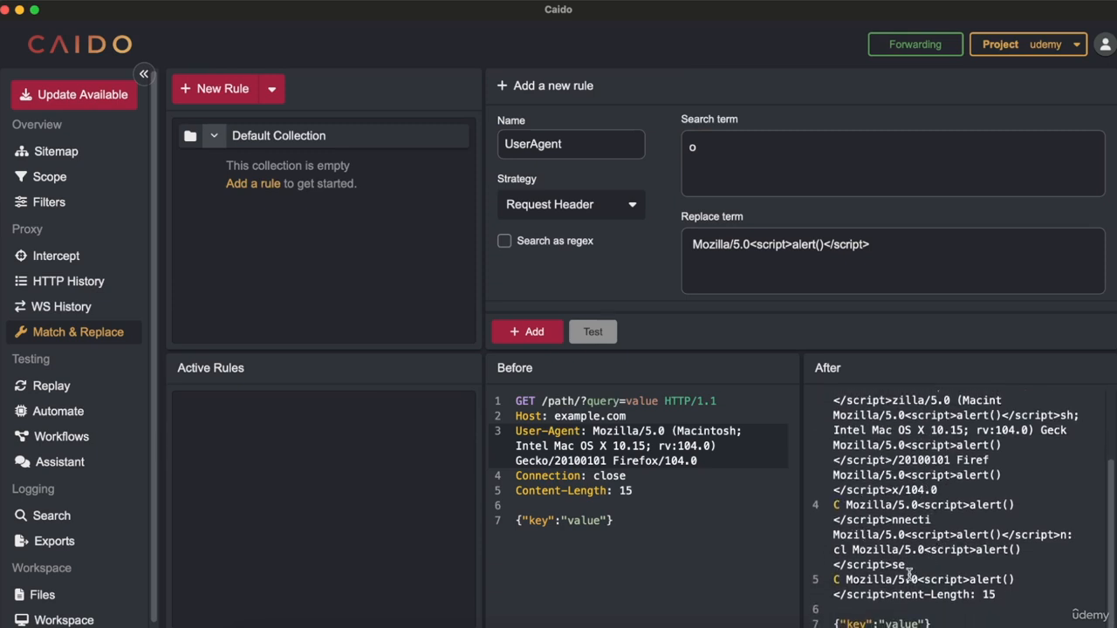
{"action": "left_click", "coordinate": [914, 270]}
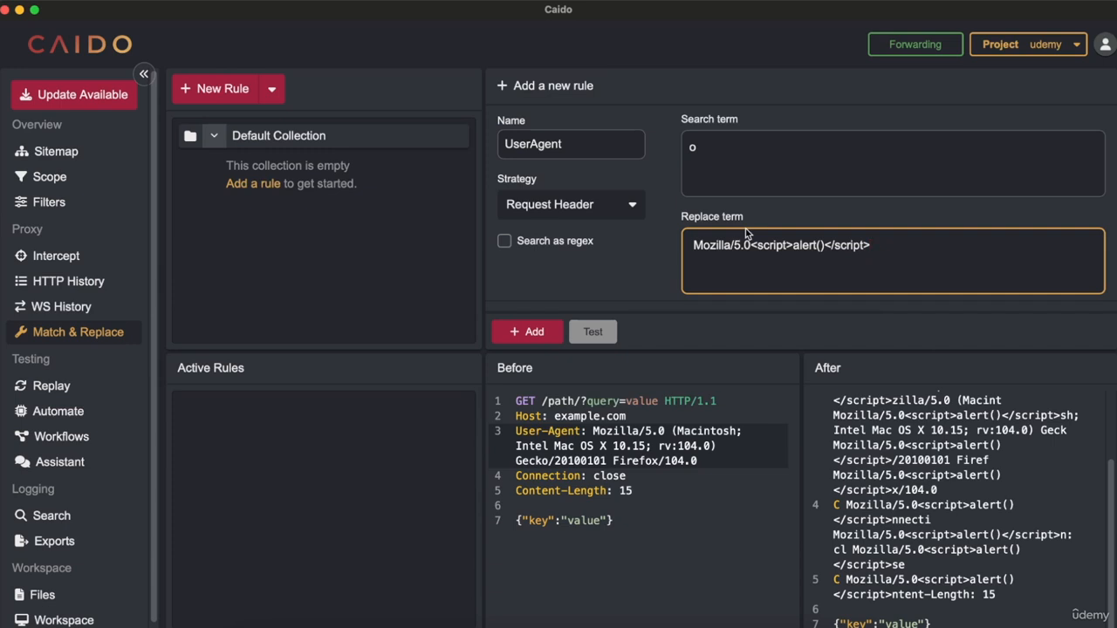
Step: Set the UserAgent rule's search term to xsspayload and its strategy to Request First Line
{"action": "left_click", "coordinate": [713, 176]}
{"action": "double_click", "coordinate": [717, 178]}
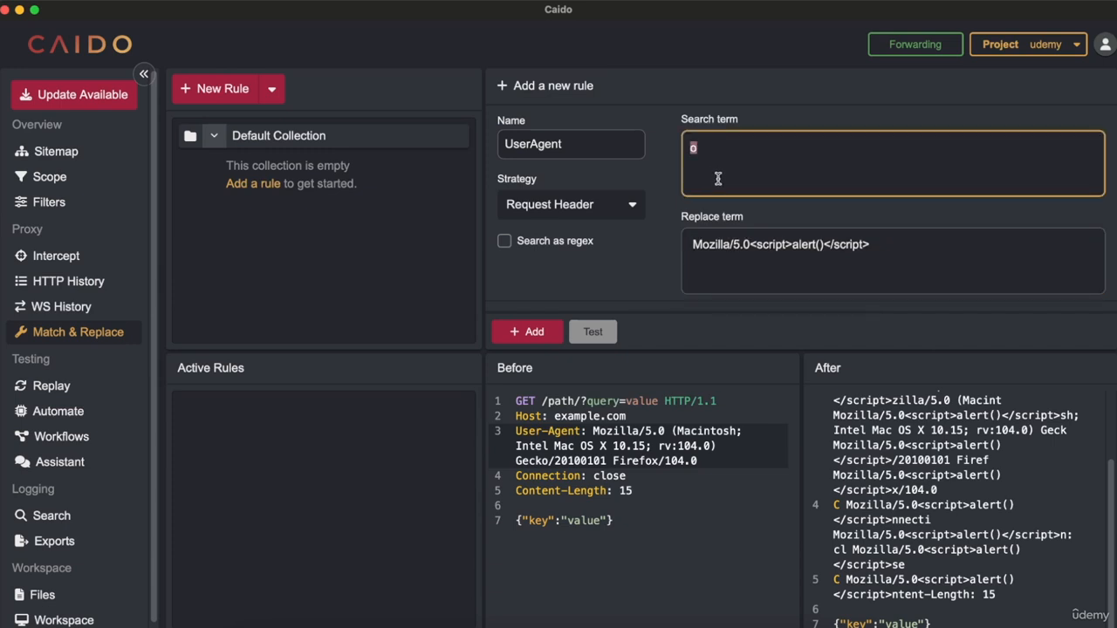
{"action": "type", "text": "xsspayload"}
{"action": "key", "text": "super+a"}
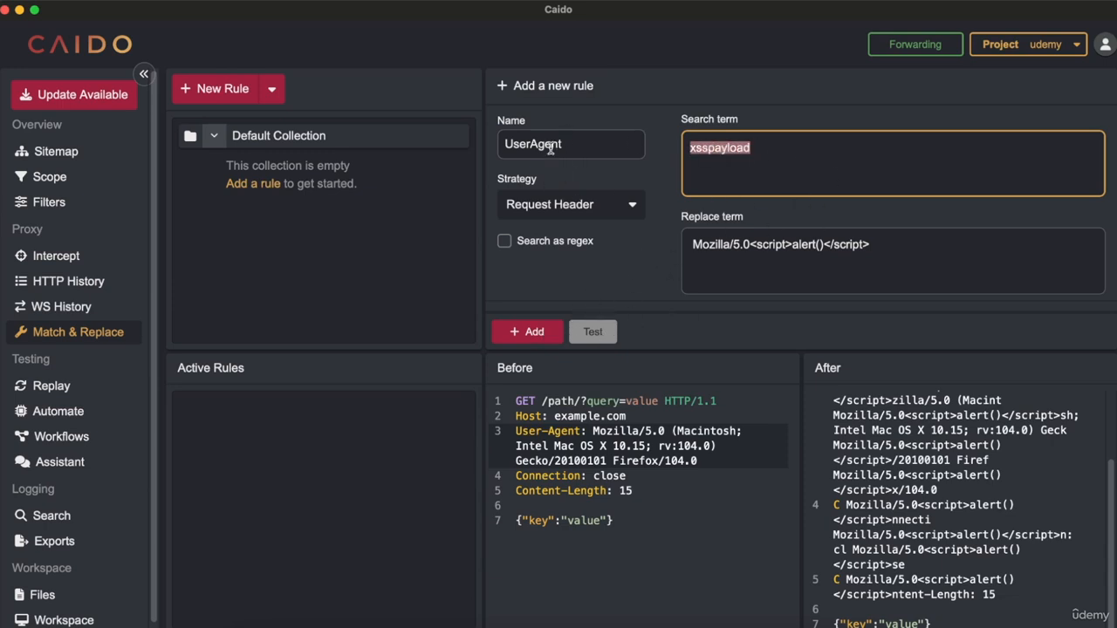
{"action": "left_click", "coordinate": [535, 204]}
{"action": "left_click", "coordinate": [556, 250]}
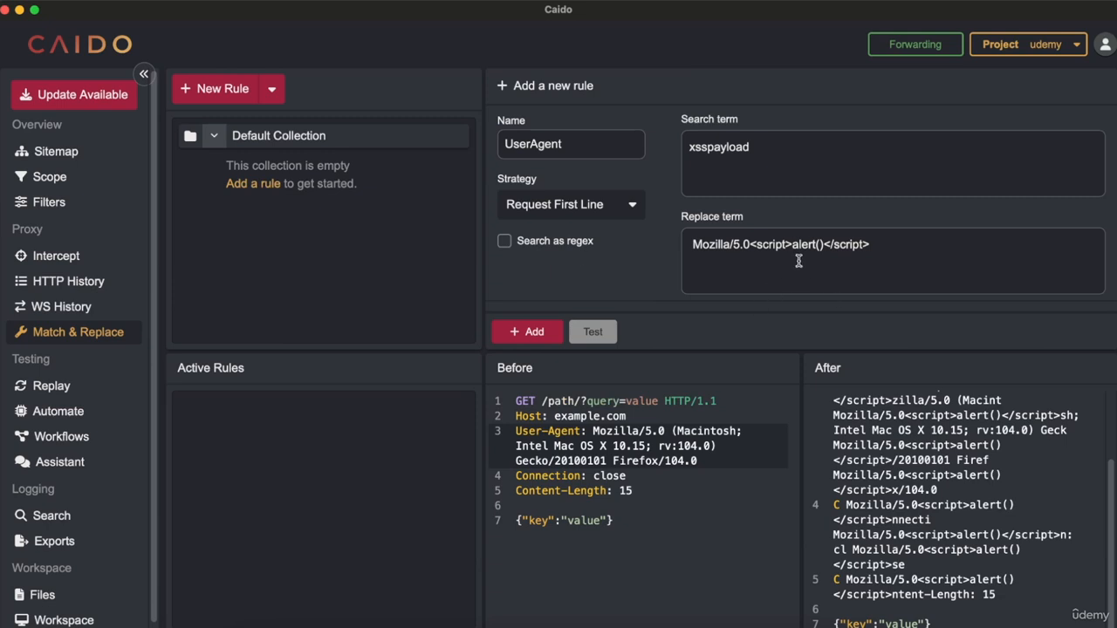
Step: Change the sample request's query value to xsspayload, add the UserAgent rule to the Default Collection and test it
{"action": "double_click", "coordinate": [644, 400]}
{"action": "type", "text": "xss"}
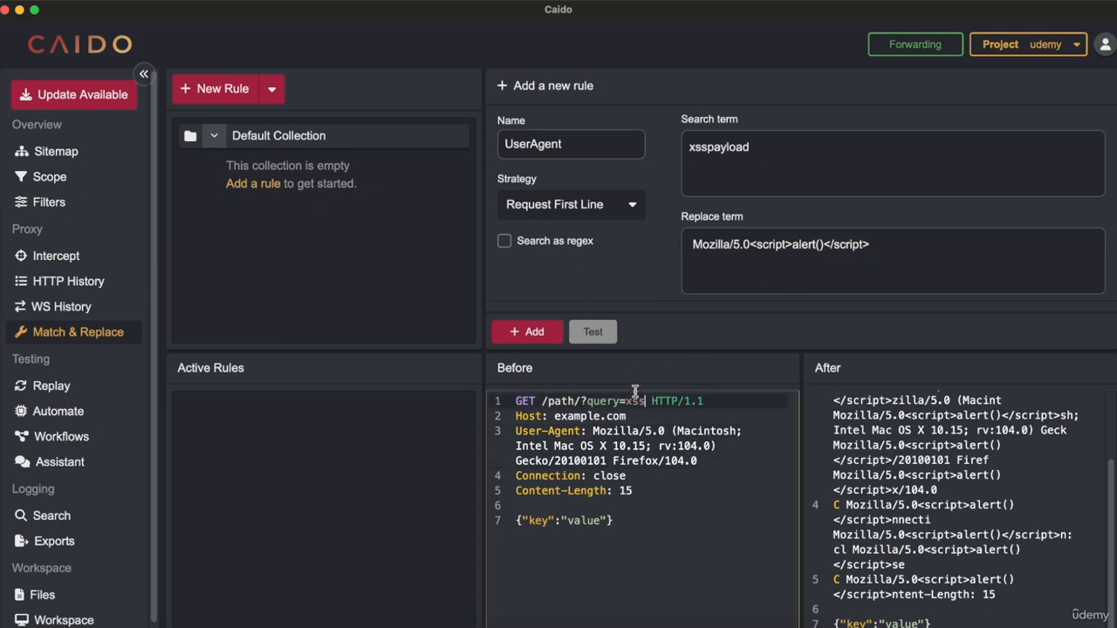
{"action": "type", "text": "payload"}
{"action": "double_click", "coordinate": [657, 400]}
{"action": "left_click", "coordinate": [546, 338]}
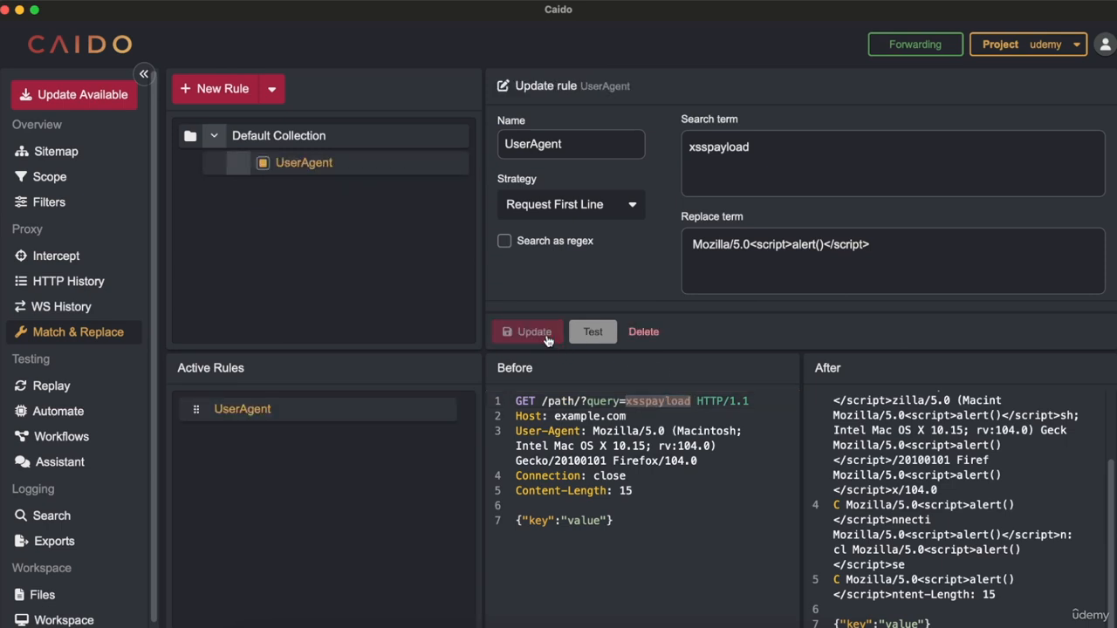
{"action": "left_click", "coordinate": [583, 337]}
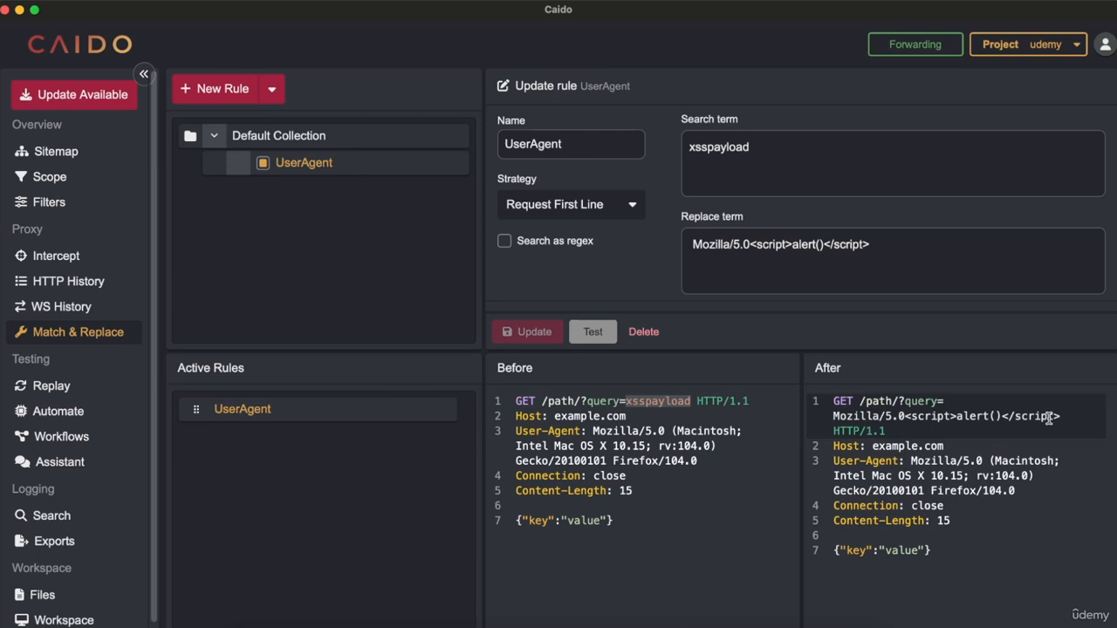
Step: Start a new scope preset and name it UdemyCourseScope
{"action": "left_click", "coordinate": [70, 411]}
{"action": "left_click", "coordinate": [68, 387]}
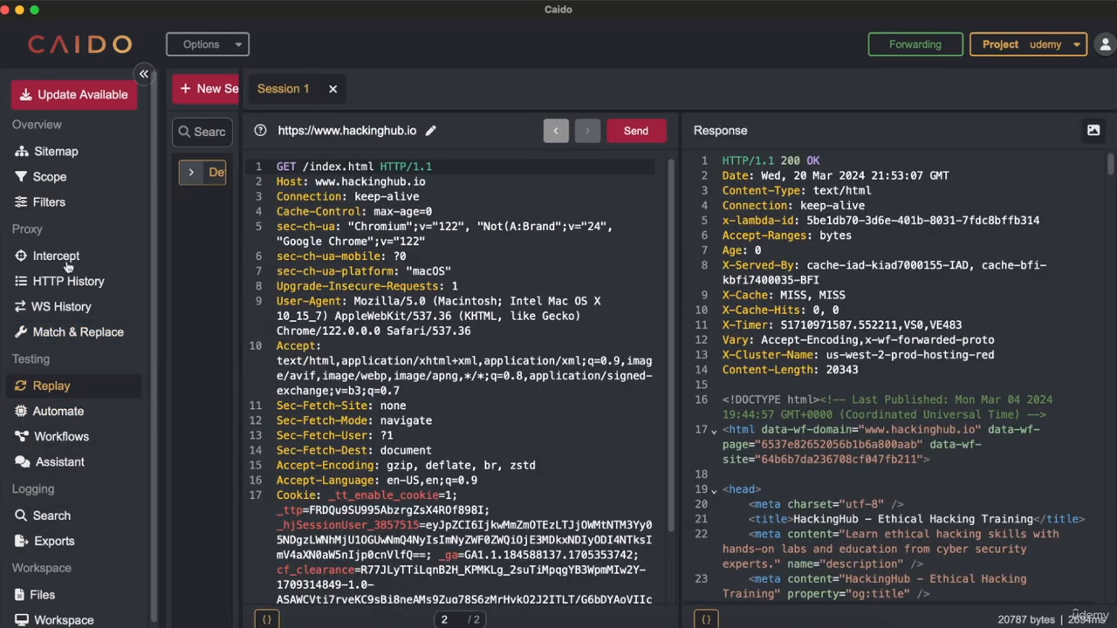
{"action": "left_click", "coordinate": [59, 183]}
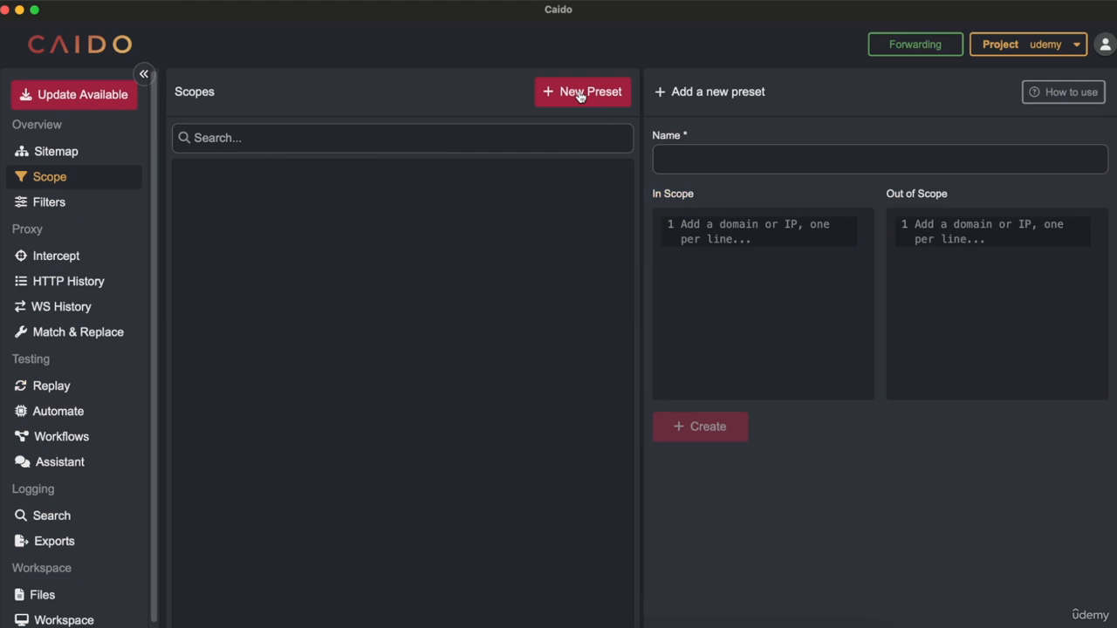
{"action": "left_click", "coordinate": [721, 157]}
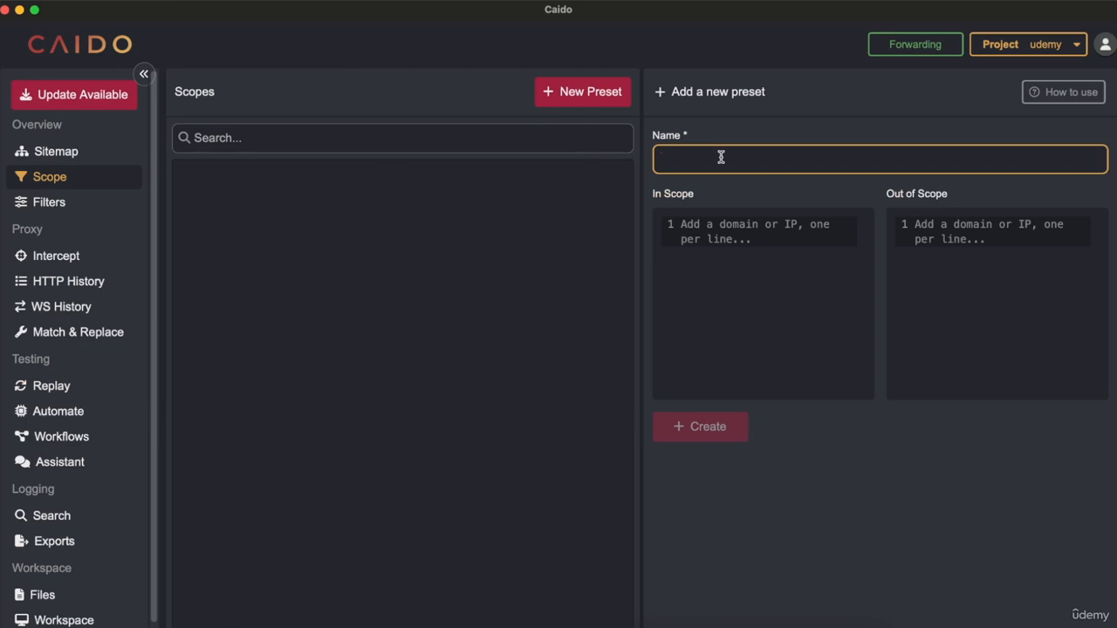
{"action": "type", "text": "ctf"}
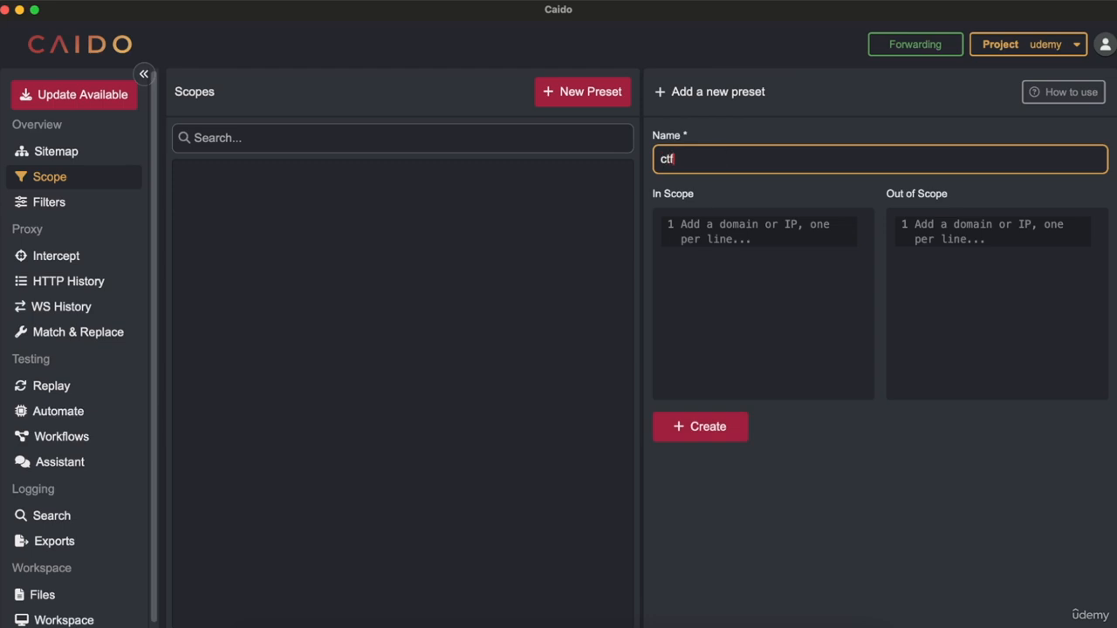
{"action": "type", "text": "io.com"}
{"action": "key", "text": "super+a"}
{"action": "type", "text": "UdemyCourseScope"}
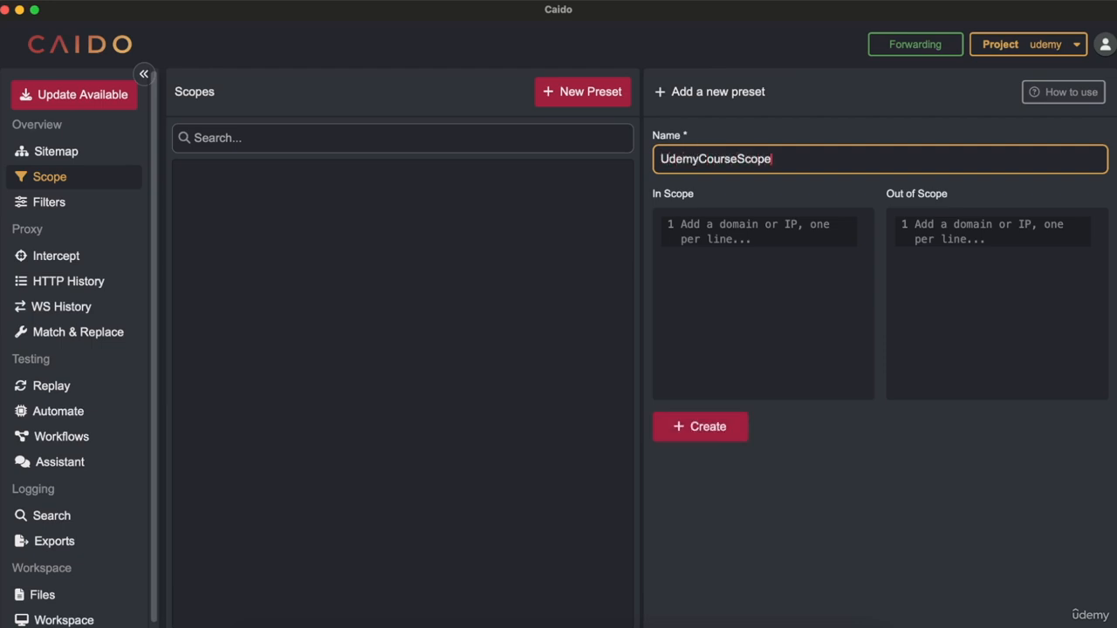
Step: Add ctfio.com and ctf.foo as in-scope domains of the UdemyCourseScope preset
{"action": "left_click", "coordinate": [733, 224]}
{"action": "type", "text": "ctfio.com"}
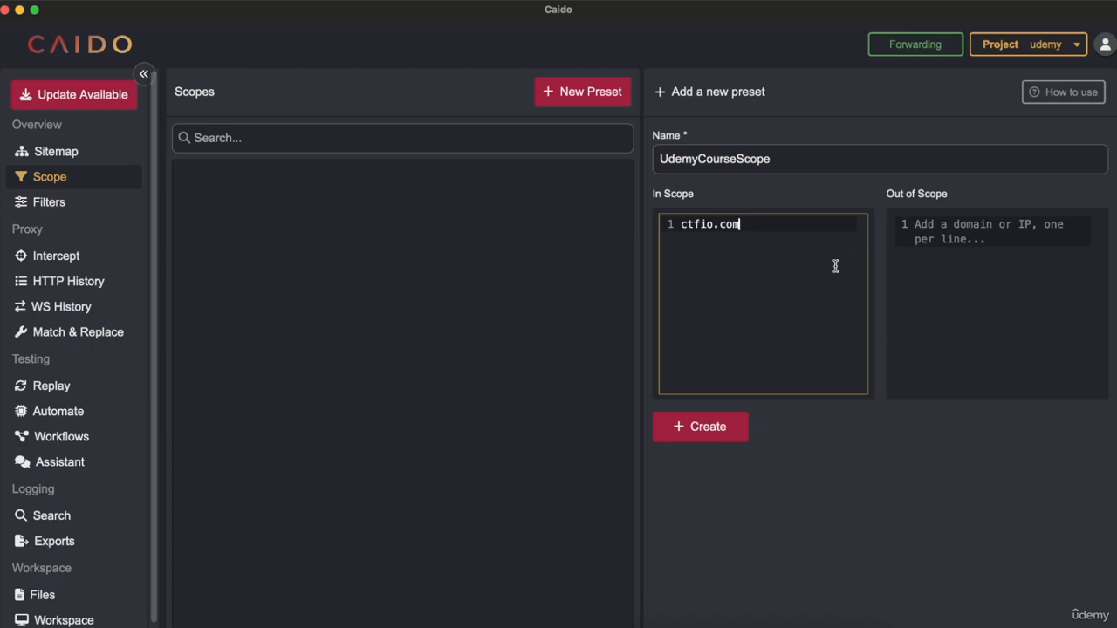
{"action": "key", "text": "Return"}
{"action": "type", "text": "ctf.foo"}
Step: Add google.com as an out-of-scope domain and create the UdemyCourseScope preset
{"action": "left_click", "coordinate": [951, 251]}
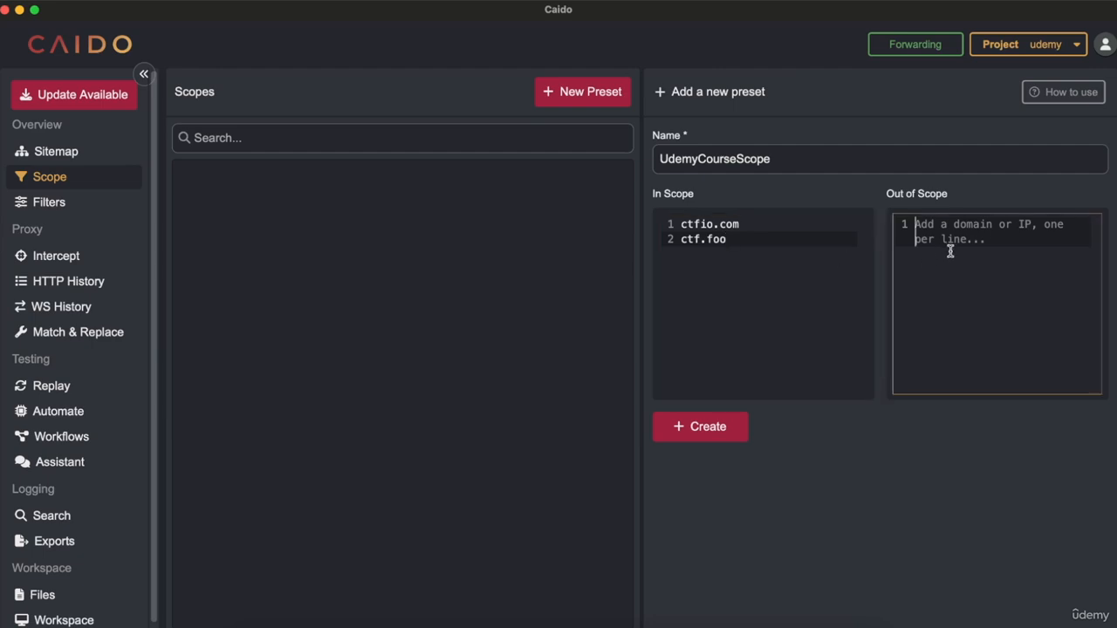
{"action": "type", "text": "gogole"}
{"action": "key", "text": "BackSpace"}
{"action": "key", "text": "BackSpace"}
{"action": "key", "text": "BackSpace"}
{"action": "key", "text": "BackSpace"}
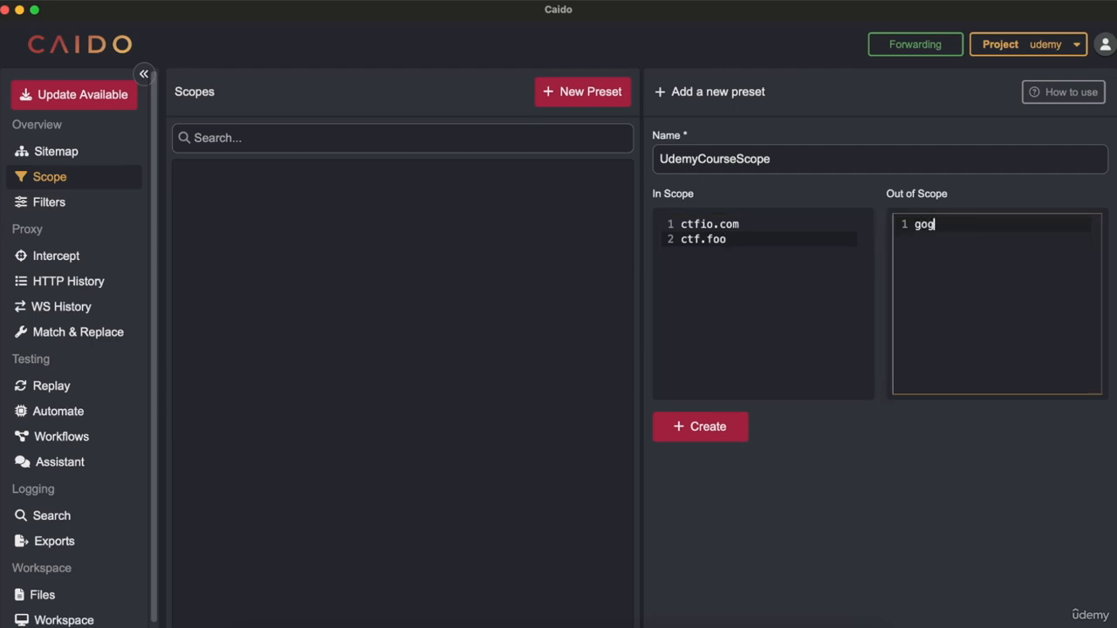
{"action": "type", "text": "ogle.com"}
{"action": "left_click", "coordinate": [705, 426]}
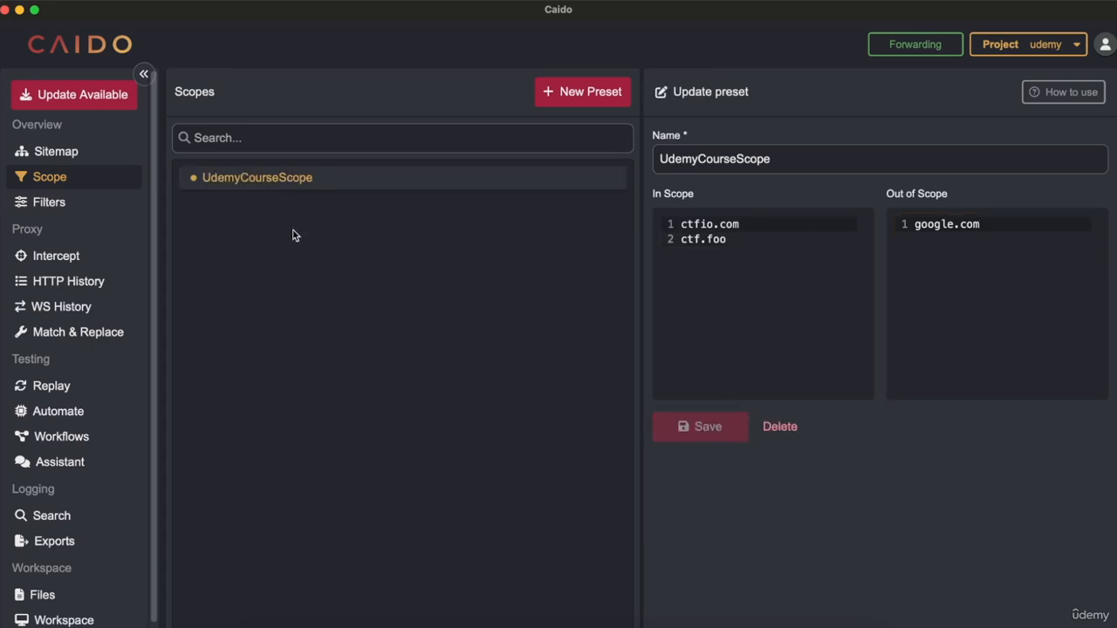
Step: Apply UdemyCourseScope to Intercept with queuing turned on, and check whether hackinghub.io requests from the browser get queued
{"action": "left_click", "coordinate": [63, 256]}
{"action": "left_click", "coordinate": [227, 43]}
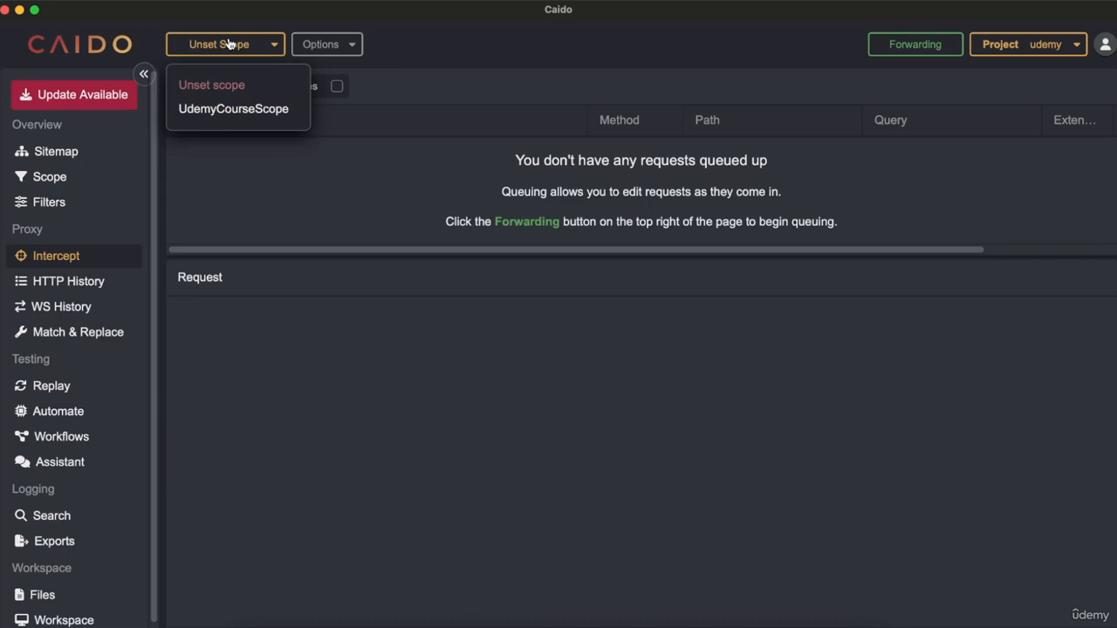
{"action": "left_click", "coordinate": [245, 116]}
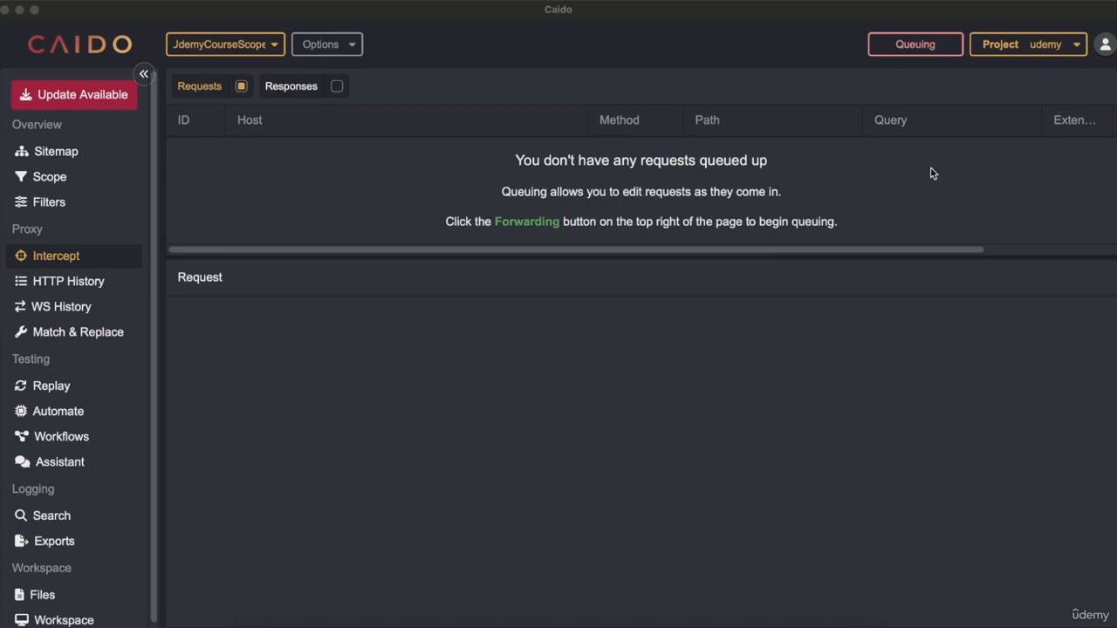
{"action": "key", "text": "super+Tab"}
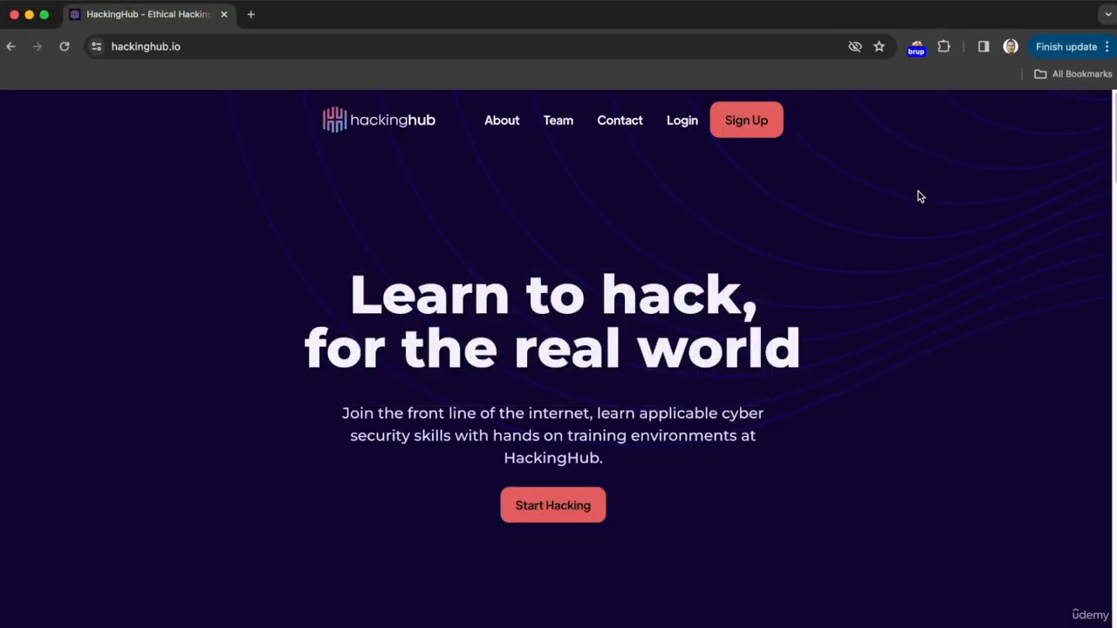
{"action": "key", "text": "super+Tab"}
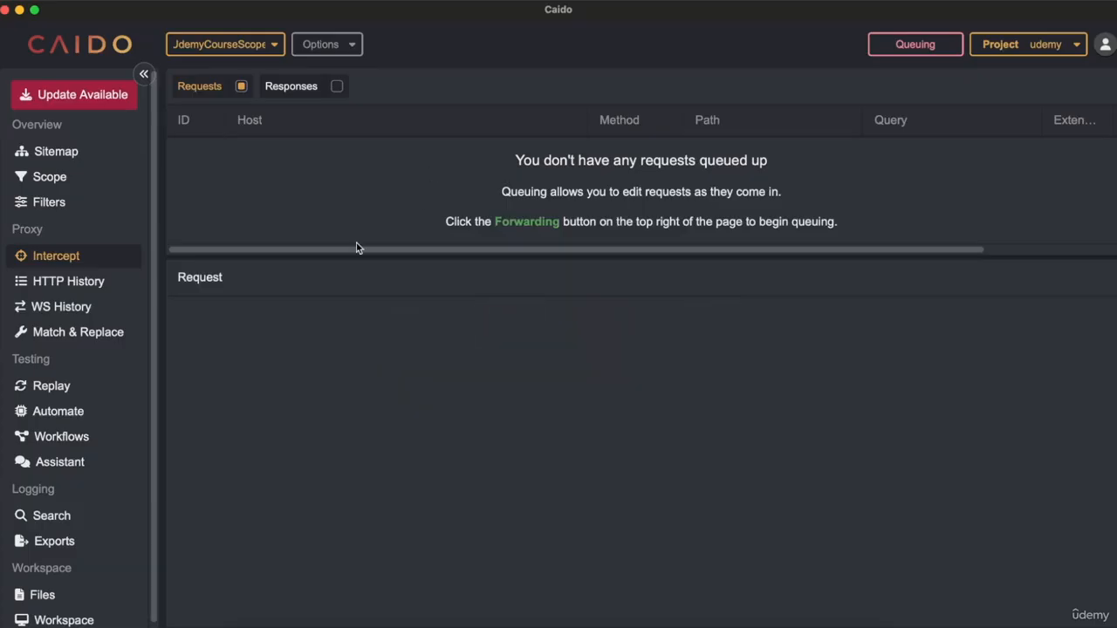
{"action": "key", "text": "super+Tab"}
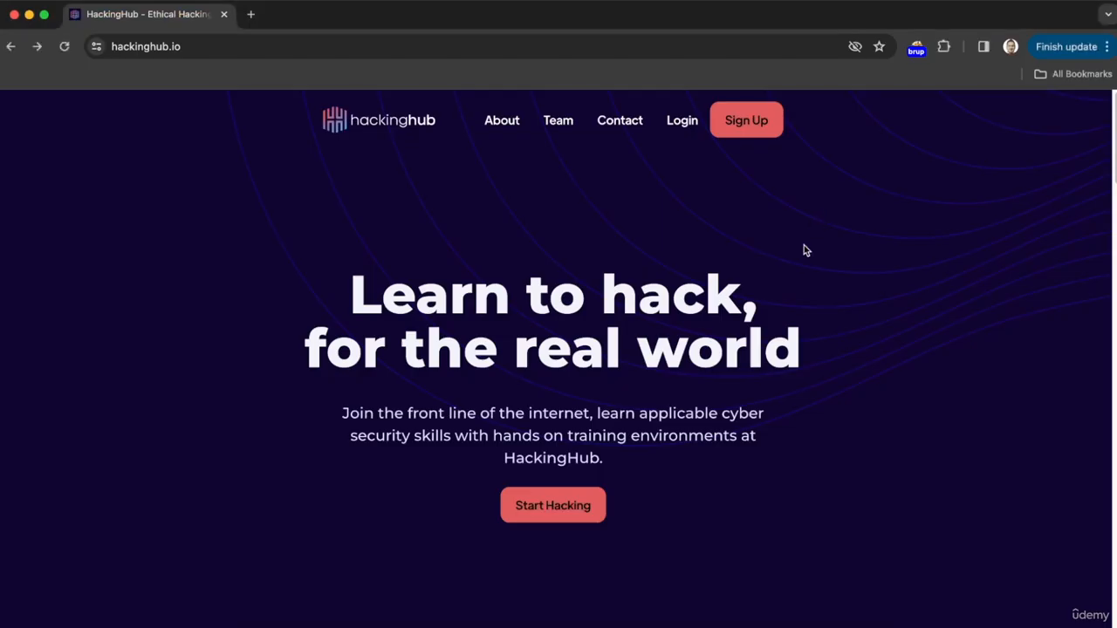
{"action": "left_click", "coordinate": [594, 51]}
{"action": "type", "text": "https://bn92s4h2.eu1.ctfio.com/"}
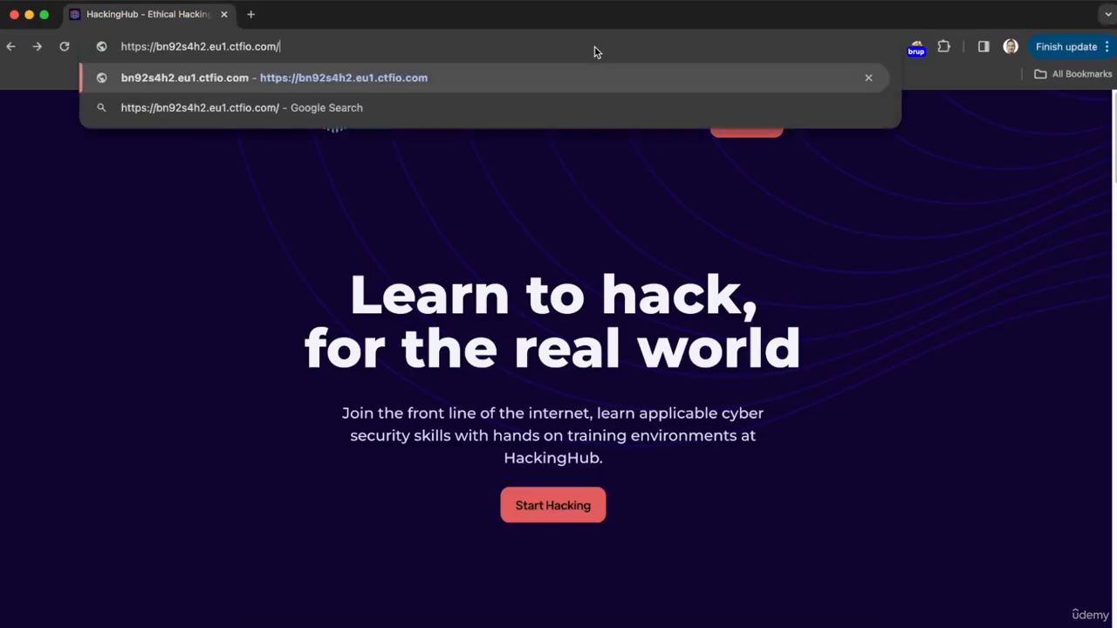
{"action": "key", "text": "Return"}
{"action": "key", "text": "super+Tab"}
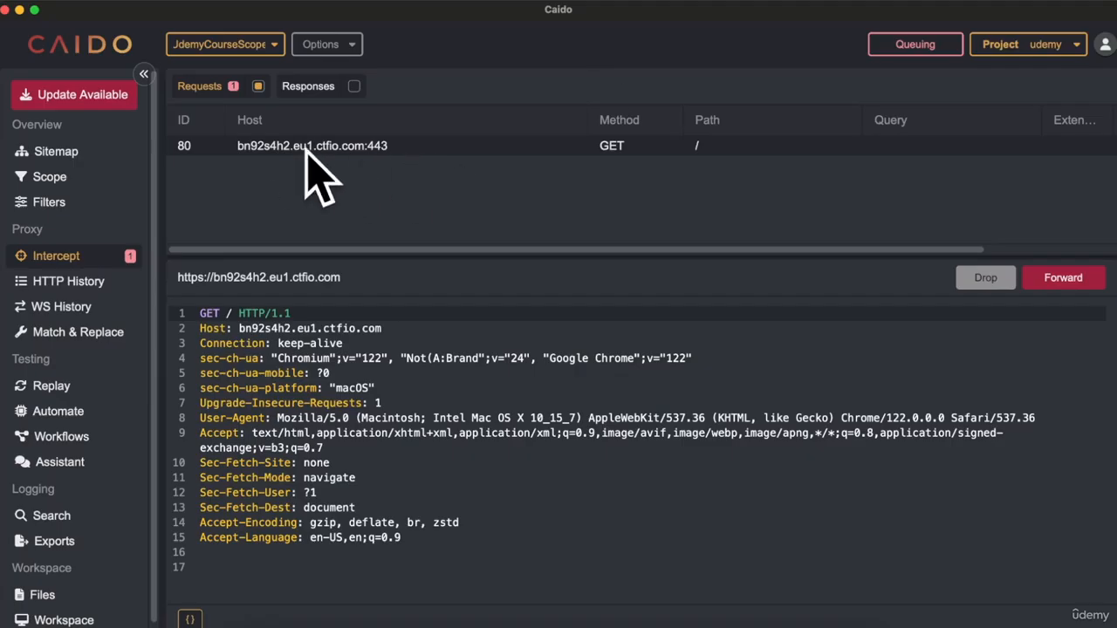
{"action": "left_click_drag", "start_coordinate": [535, 563], "coordinate": [173, 295]}
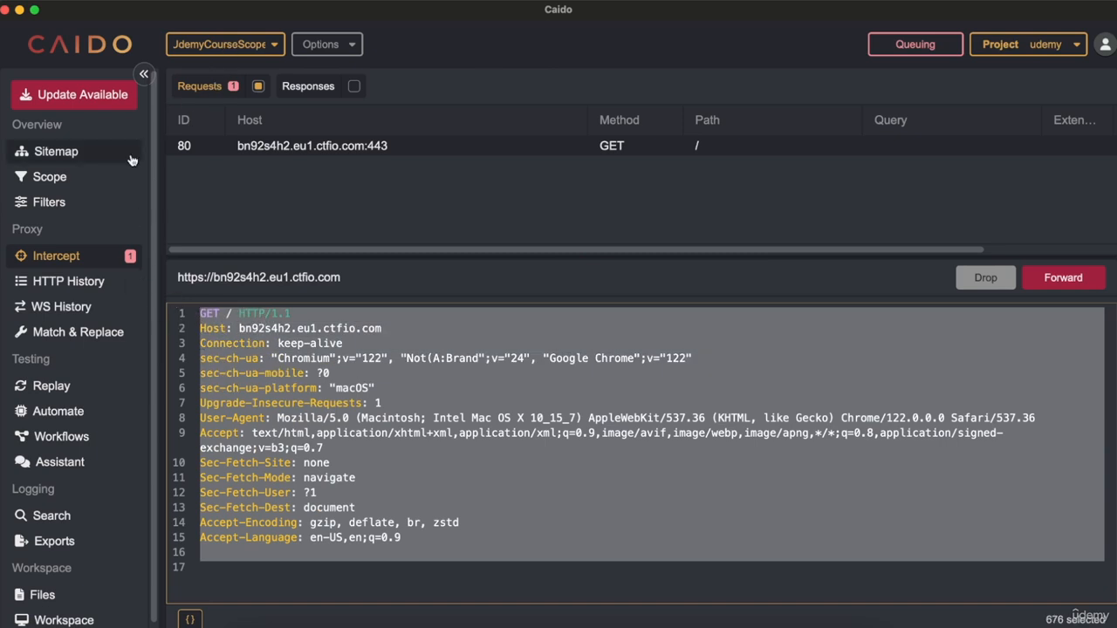
Step: Change UdemyCourseScope's out-of-scope entry to *.google.com and review its in-scope wildcard domains
{"action": "left_click", "coordinate": [50, 178]}
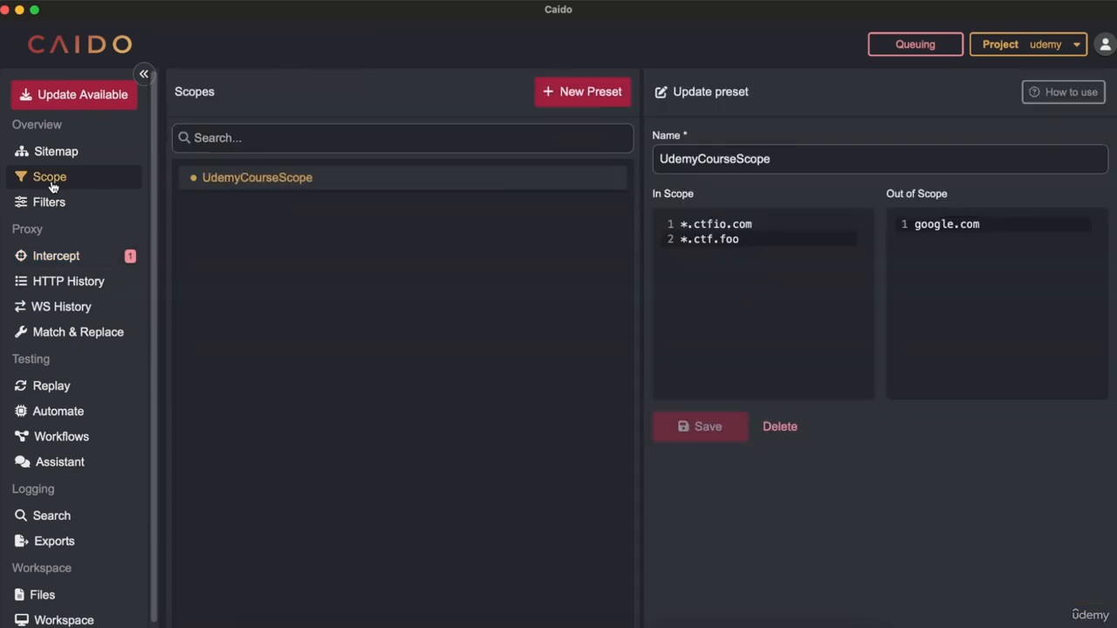
{"action": "left_click", "coordinate": [691, 225]}
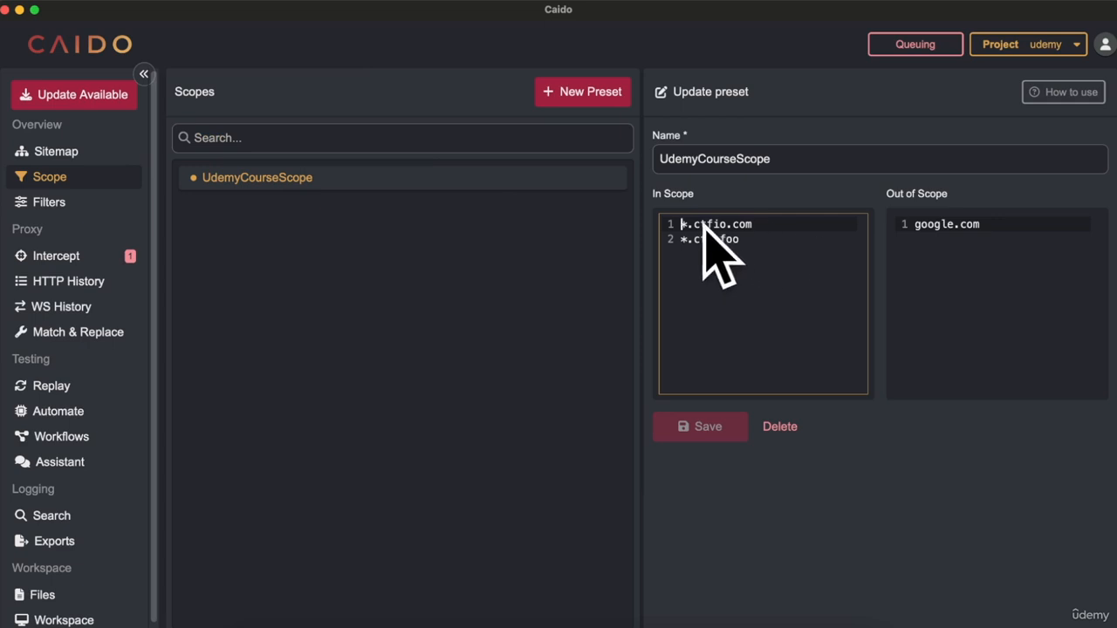
{"action": "left_click", "coordinate": [921, 225]}
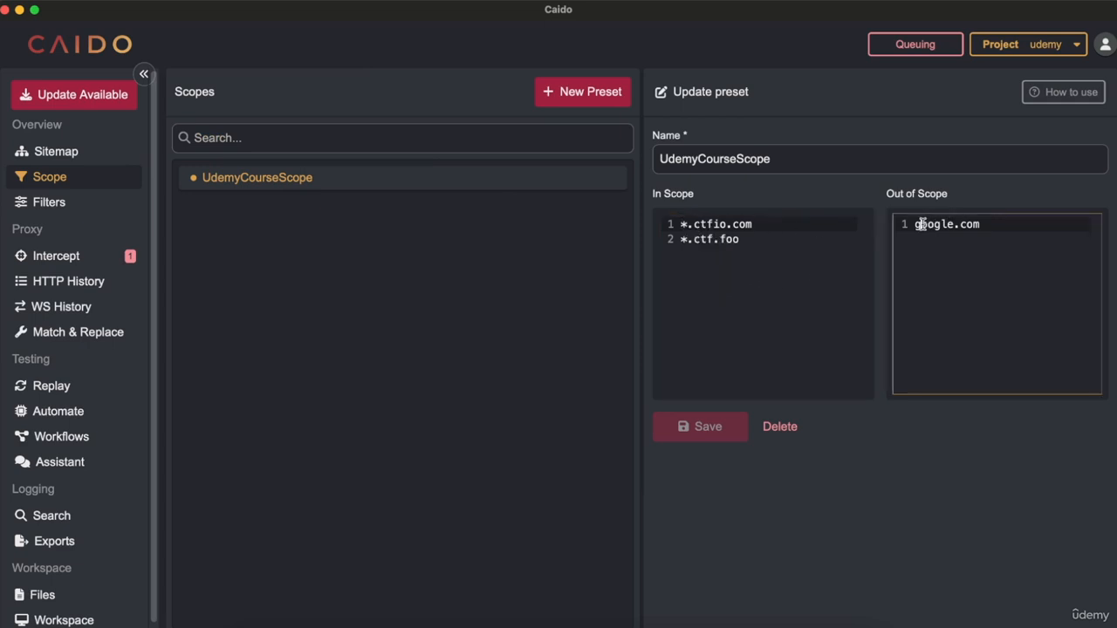
{"action": "type", "text": "*."}
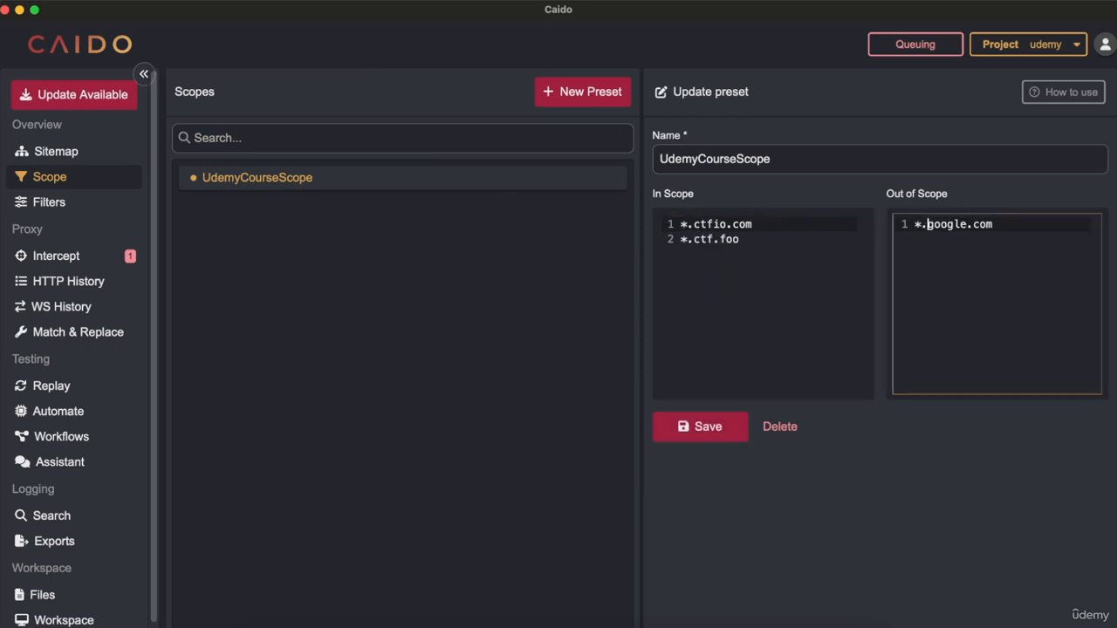
{"action": "mouse_move", "coordinate": [692, 225]}
{"action": "left_mouse_down"}
{"action": "mouse_move", "coordinate": [773, 225]}
{"action": "mouse_move", "coordinate": [698, 225]}
{"action": "left_mouse_up"}
{"action": "left_click", "coordinate": [773, 224]}
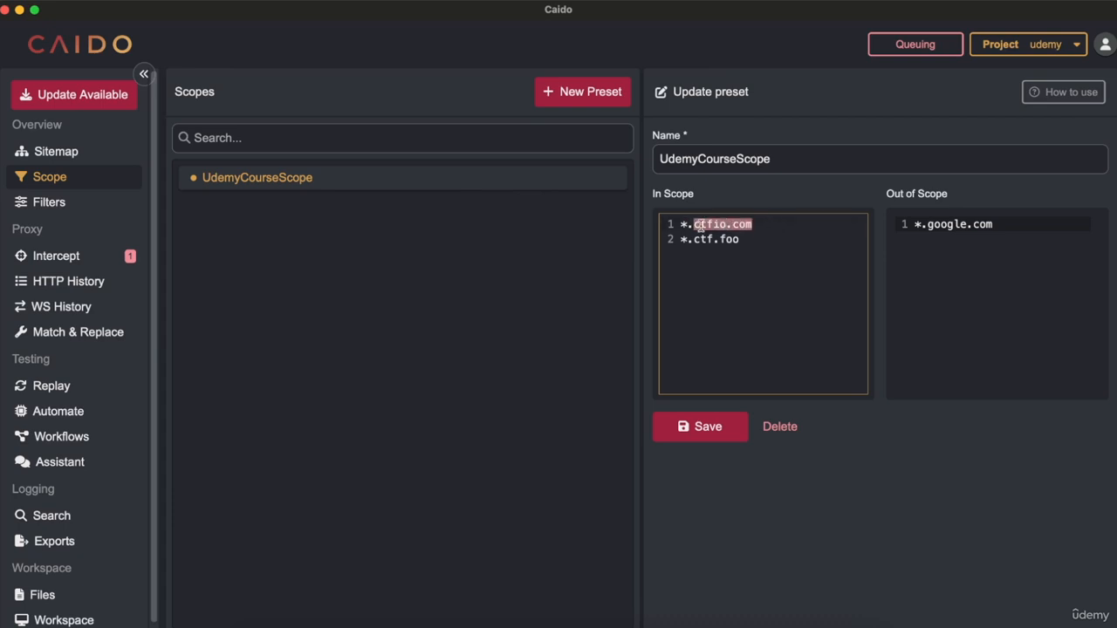
{"action": "left_click", "coordinate": [698, 225]}
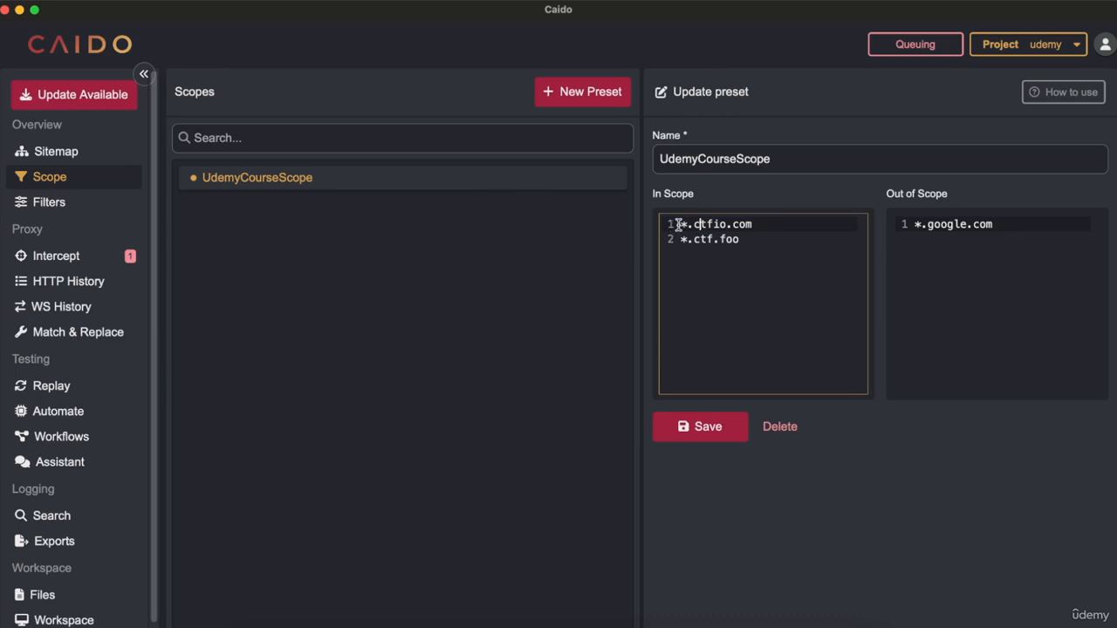
{"action": "left_click_drag", "start_coordinate": [678, 224], "coordinate": [748, 221]}
{"action": "key", "text": "super+a"}
{"action": "left_click", "coordinate": [919, 250]}
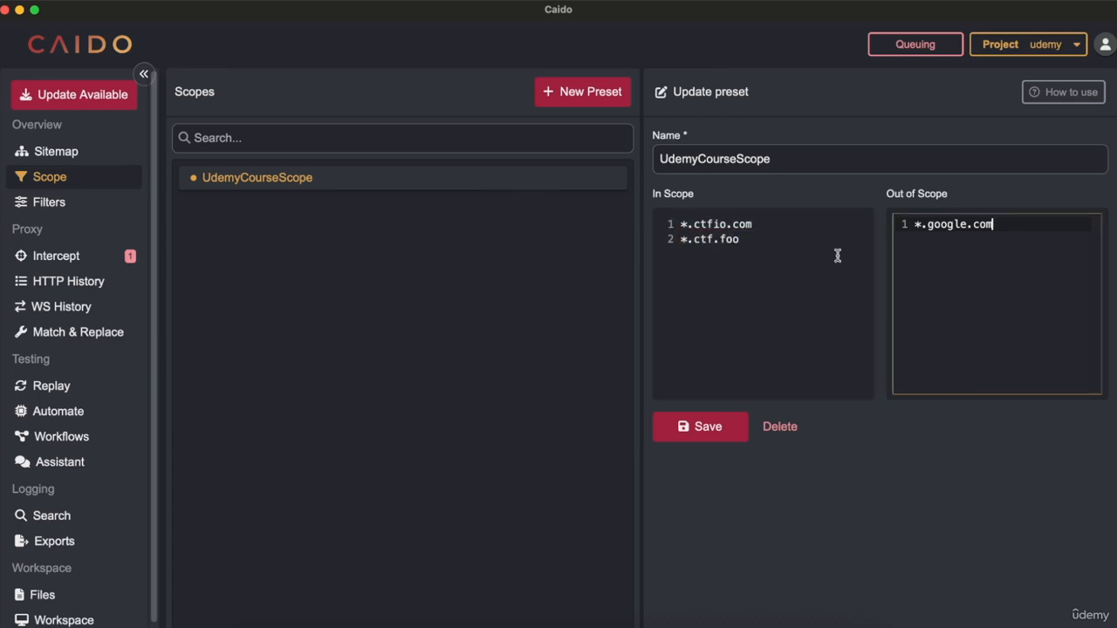
Step: Open the Base64 Decode convert workflow in the workflow editor
{"action": "left_click", "coordinate": [56, 256]}
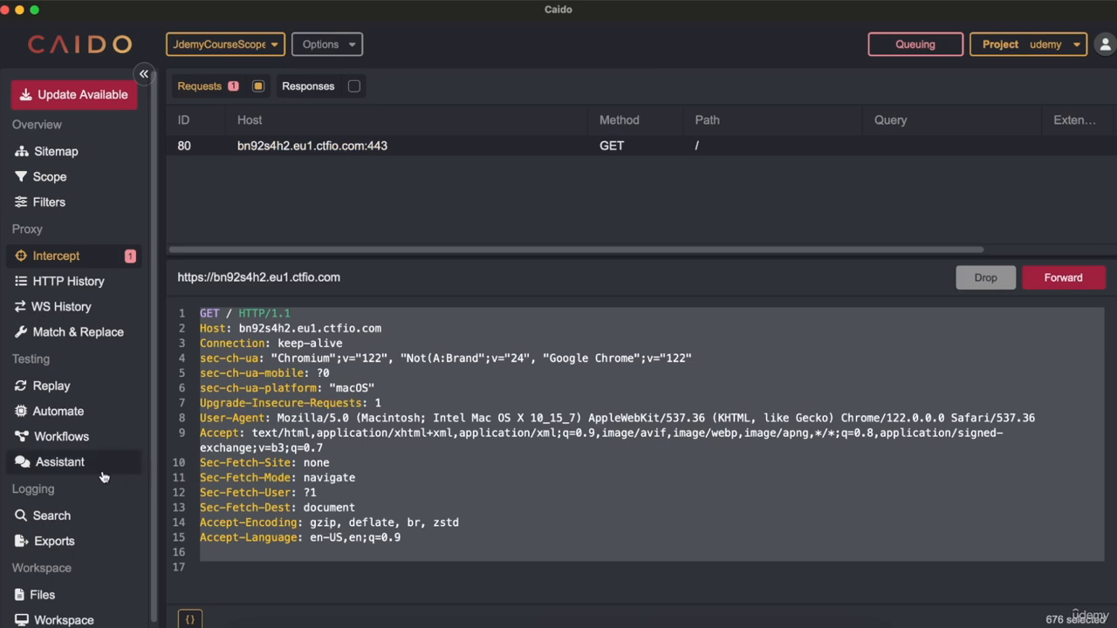
{"action": "left_click", "coordinate": [61, 436]}
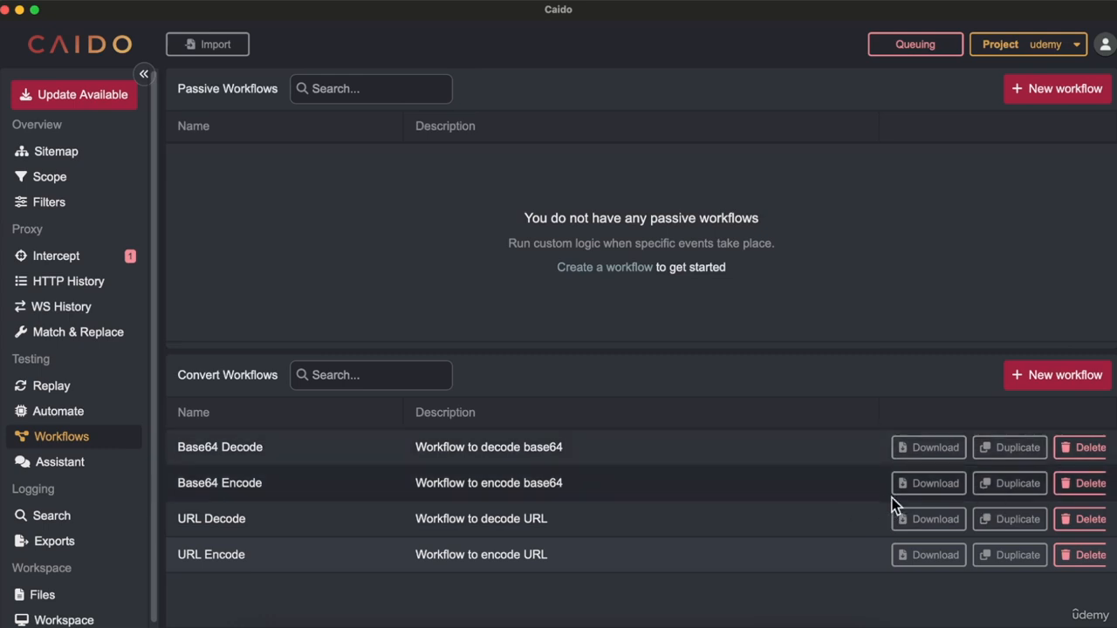
{"action": "left_click", "coordinate": [768, 449]}
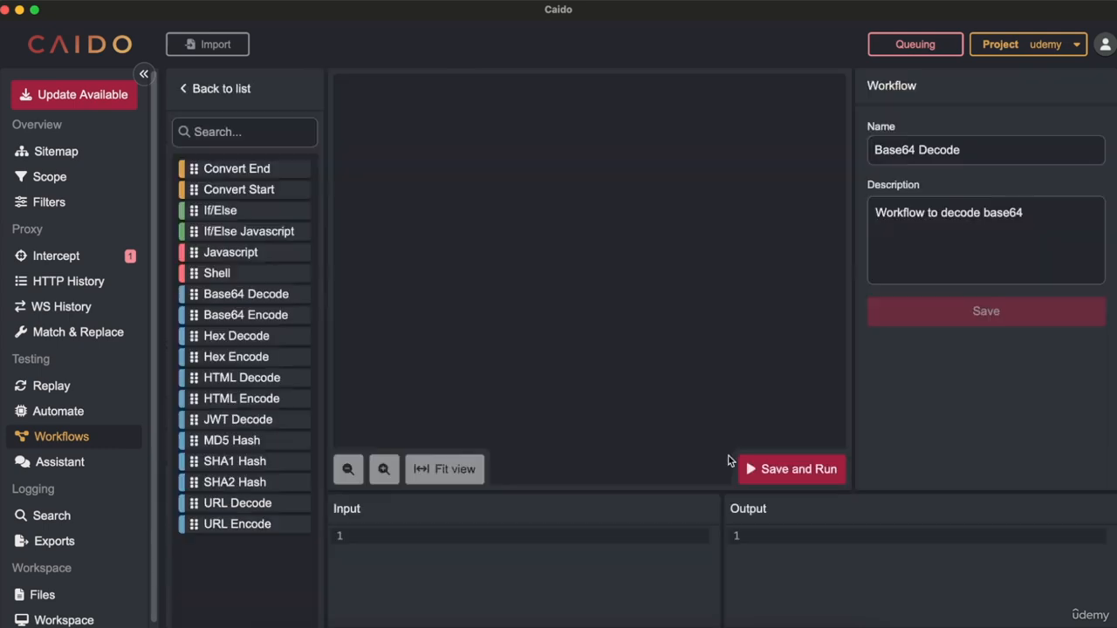